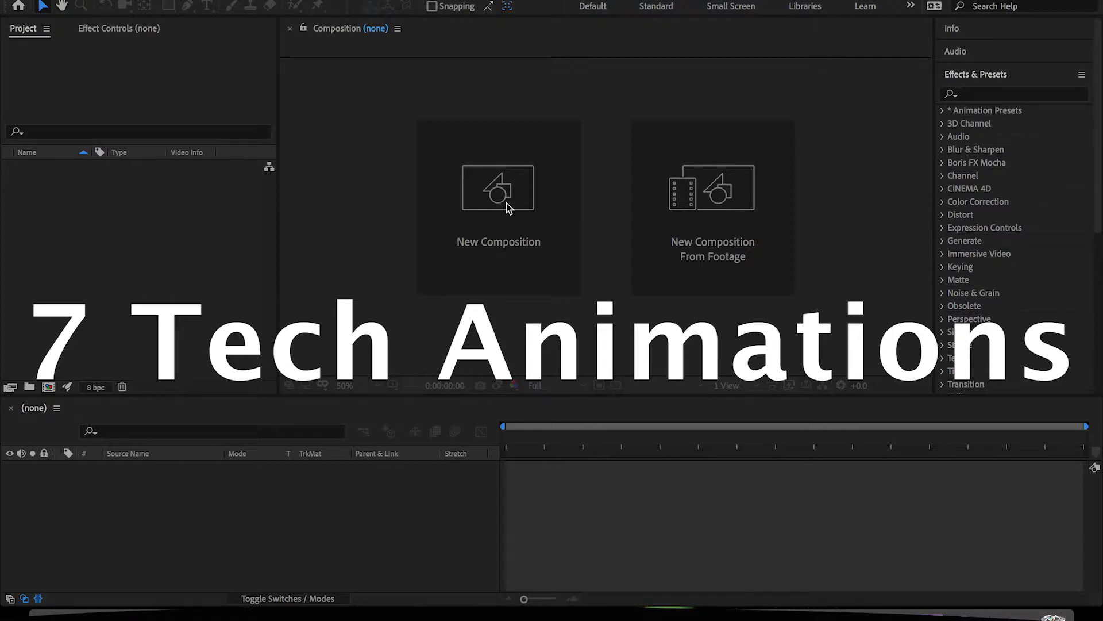
- Create a new HDV 720 (1280×720) composition named Comp 1
{"action": "left_click", "coordinate": [513, 223]}
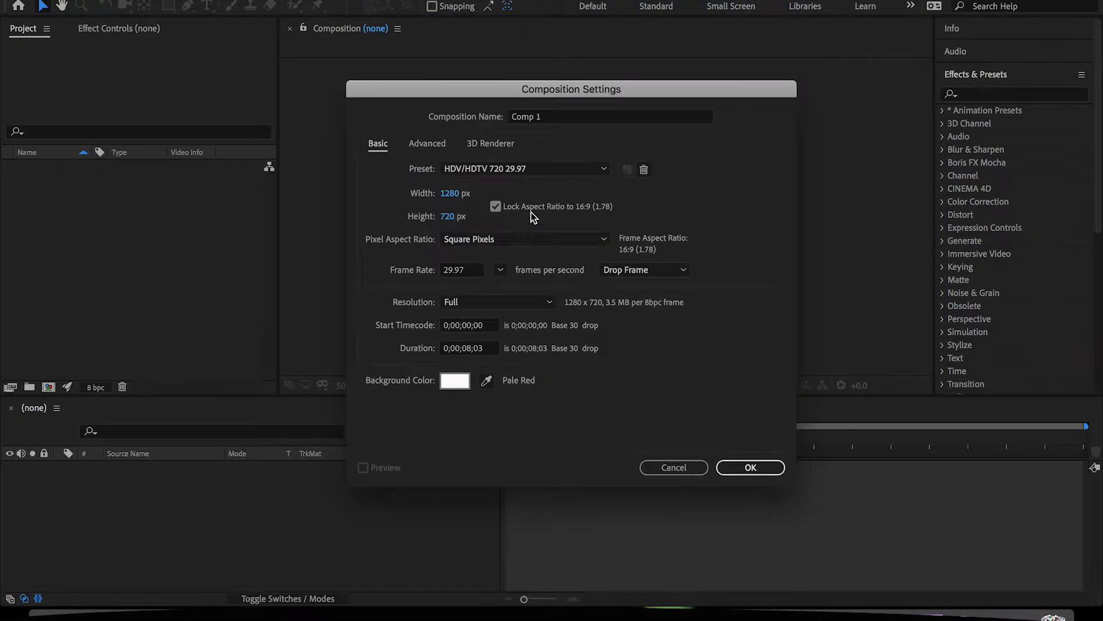
{"action": "left_click", "coordinate": [612, 118]}
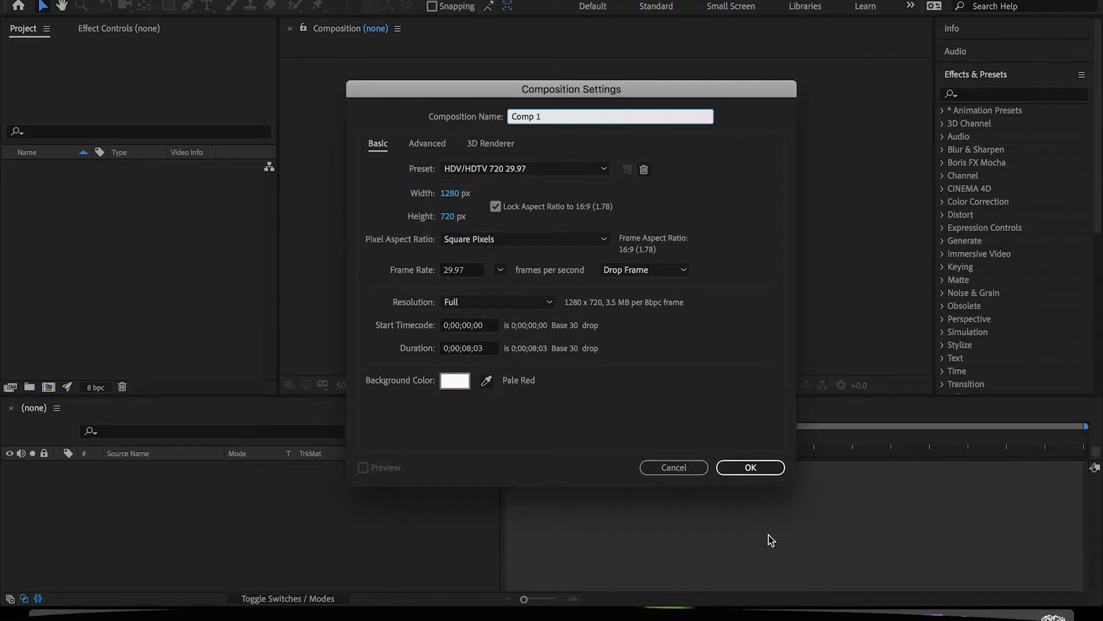
{"action": "left_click", "coordinate": [747, 467]}
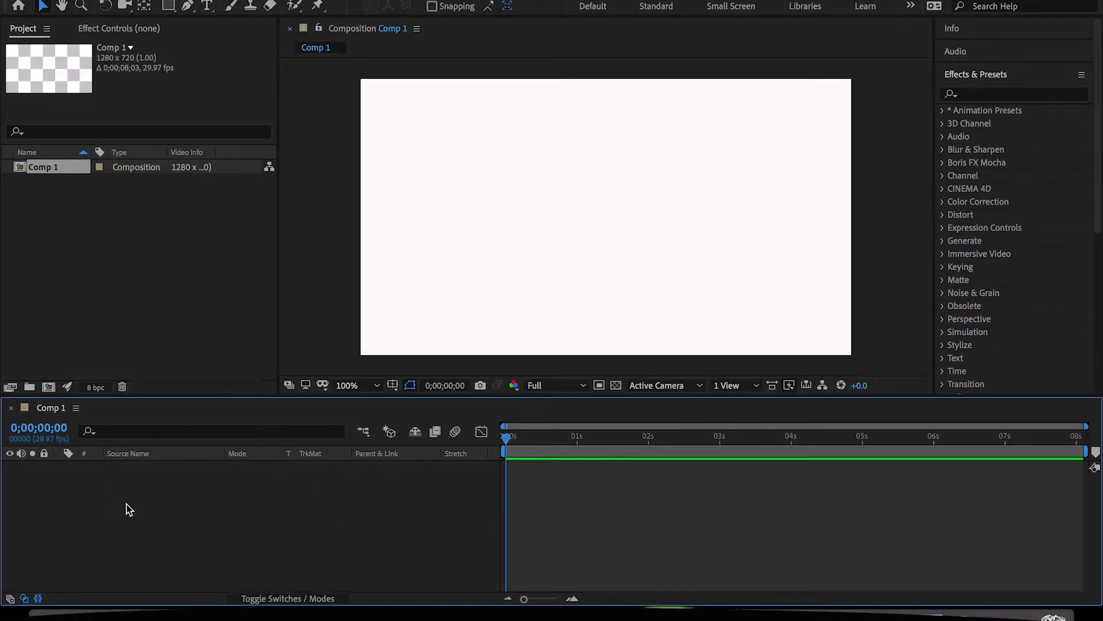
- Add a full-frame black solid layer named Background
{"action": "right_click", "coordinate": [128, 507]}
{"action": "mouse_move", "coordinate": [216, 441]}
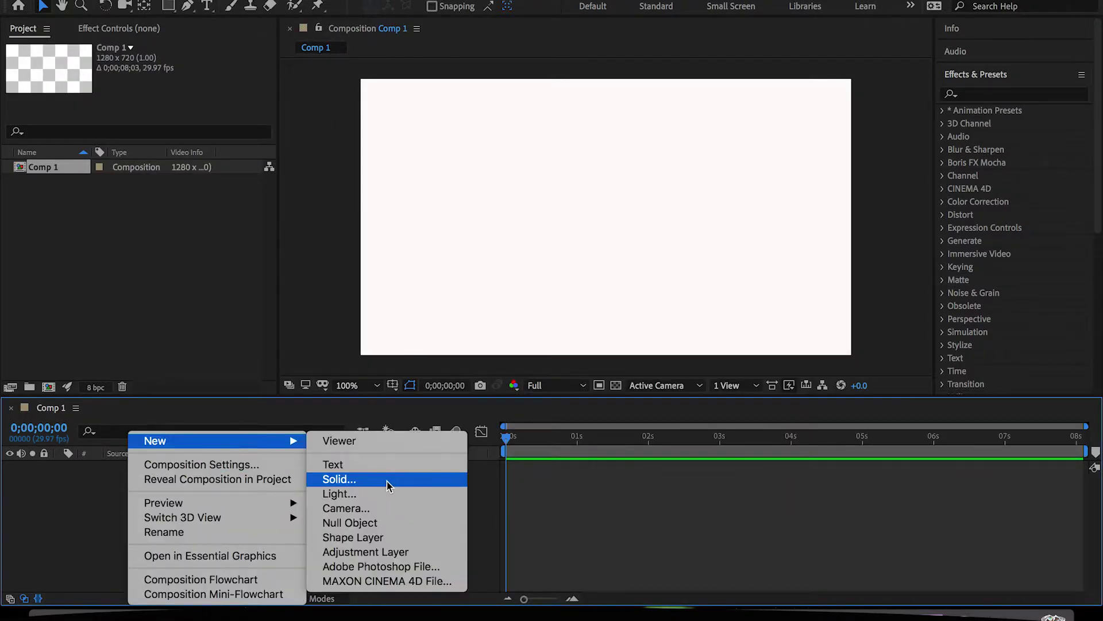
{"action": "left_click", "coordinate": [387, 481]}
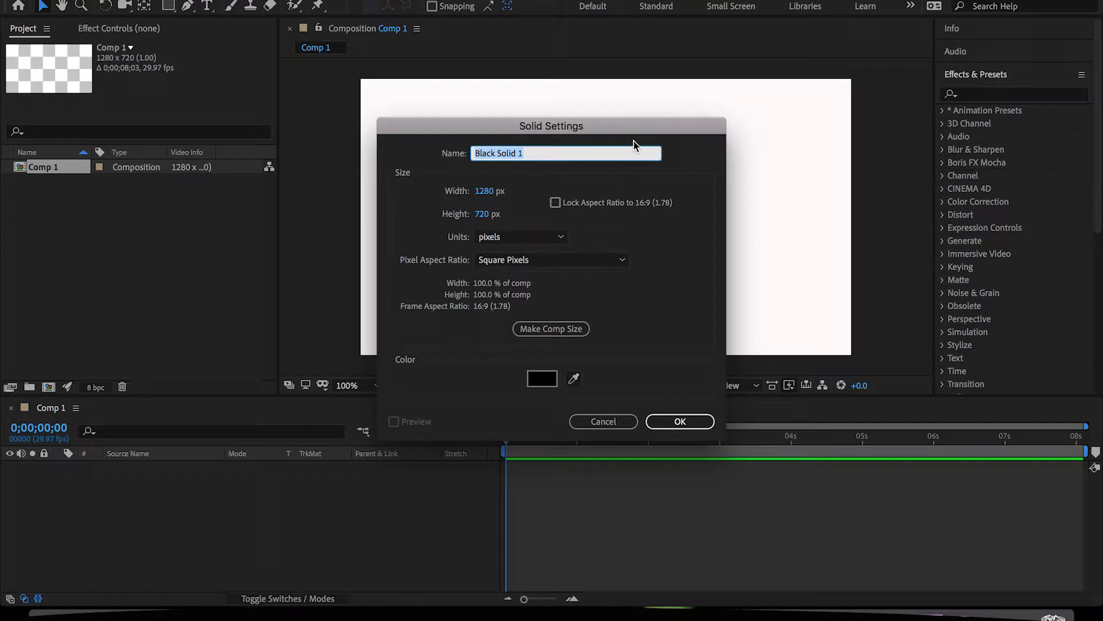
{"action": "type", "text": "Background"}
{"action": "left_click", "coordinate": [680, 422]}
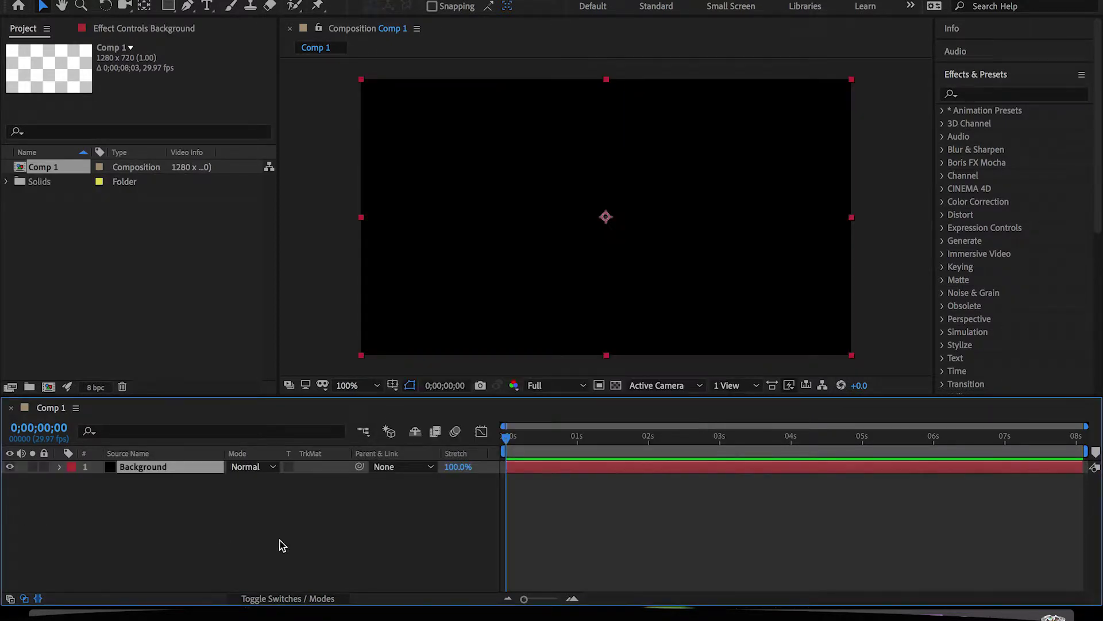
- Add a 'Tech Animations' text layer and drag it to the frame centre
{"action": "right_click", "coordinate": [187, 526]}
{"action": "mouse_move", "coordinate": [215, 440]}
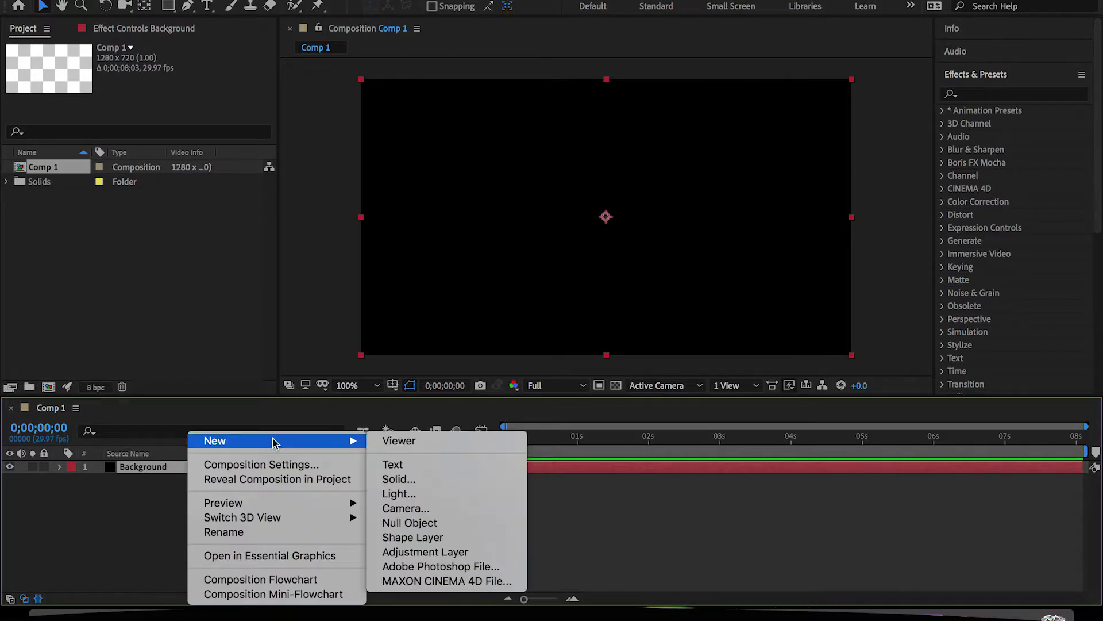
{"action": "left_click", "coordinate": [428, 465]}
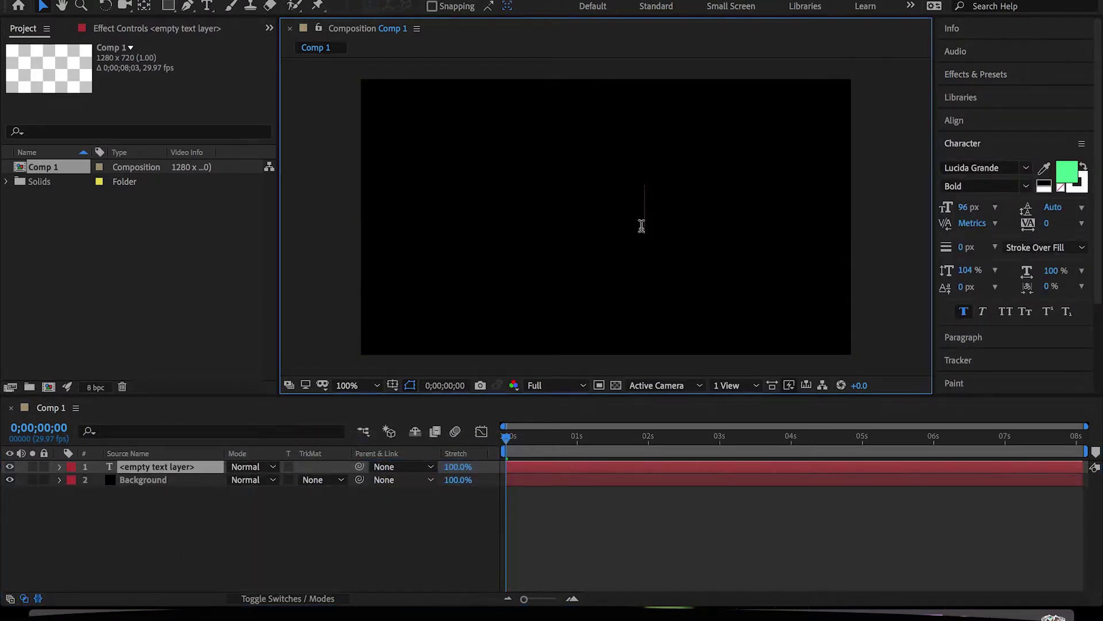
{"action": "type", "text": "Tech"}
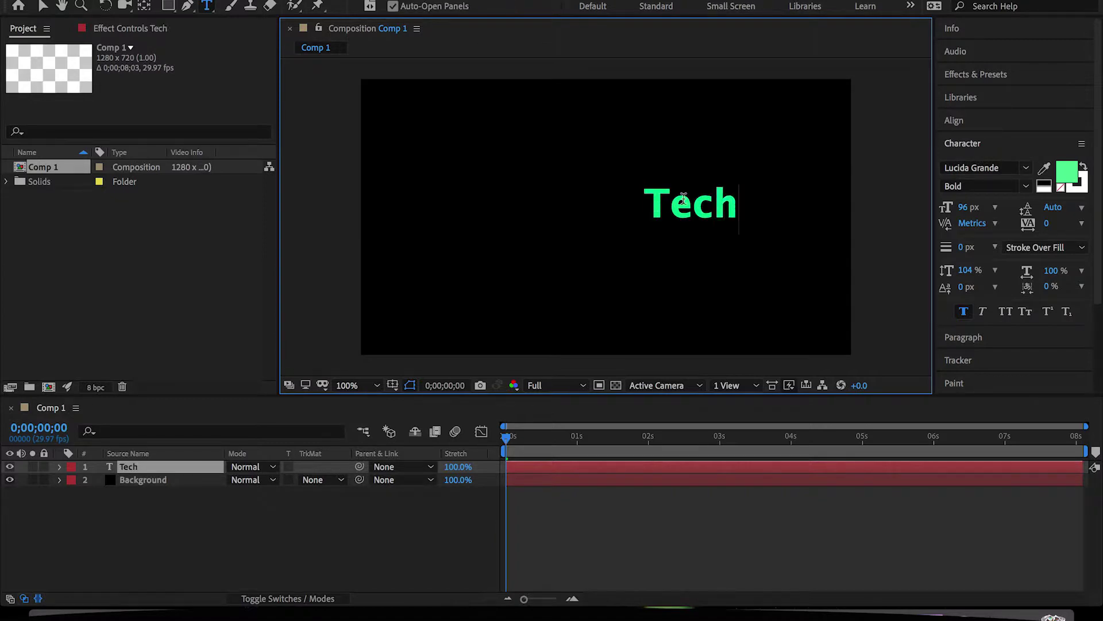
{"action": "type", "text": " Text"}
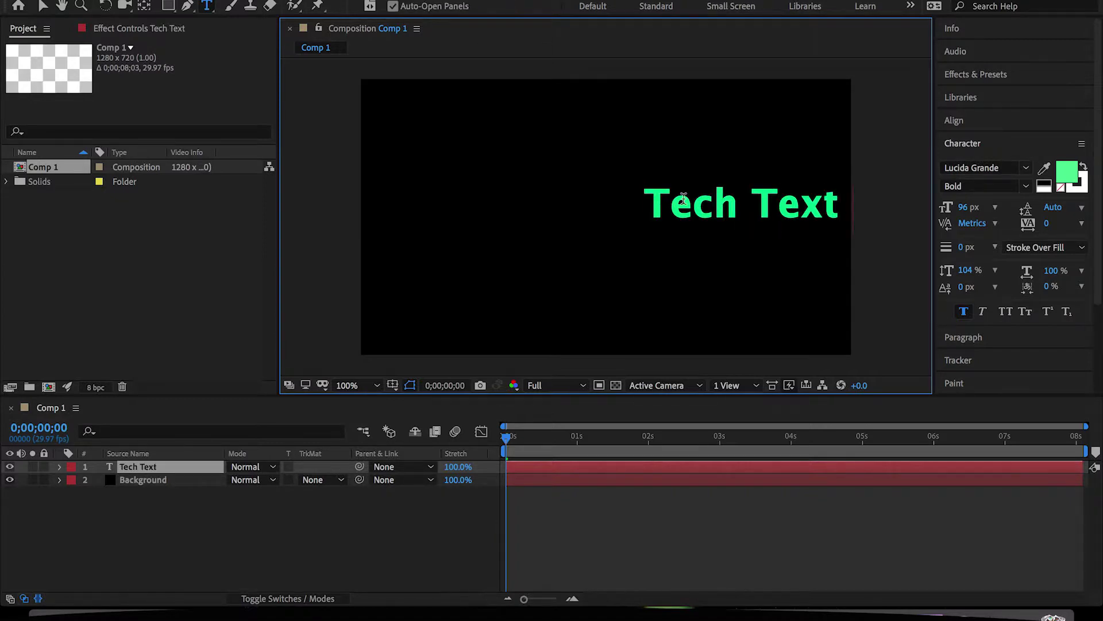
{"action": "key", "text": "BackSpace"}
{"action": "key", "text": "BackSpace"}
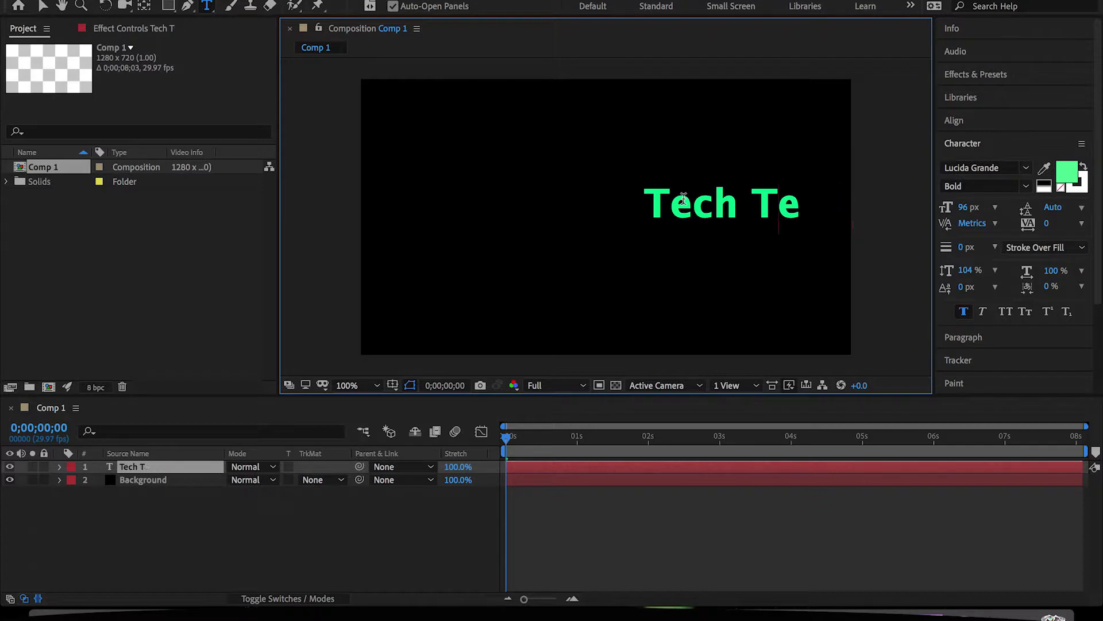
{"action": "key", "text": "BackSpace"}
{"action": "key", "text": "BackSpace"}
{"action": "type", "text": "Animations"}
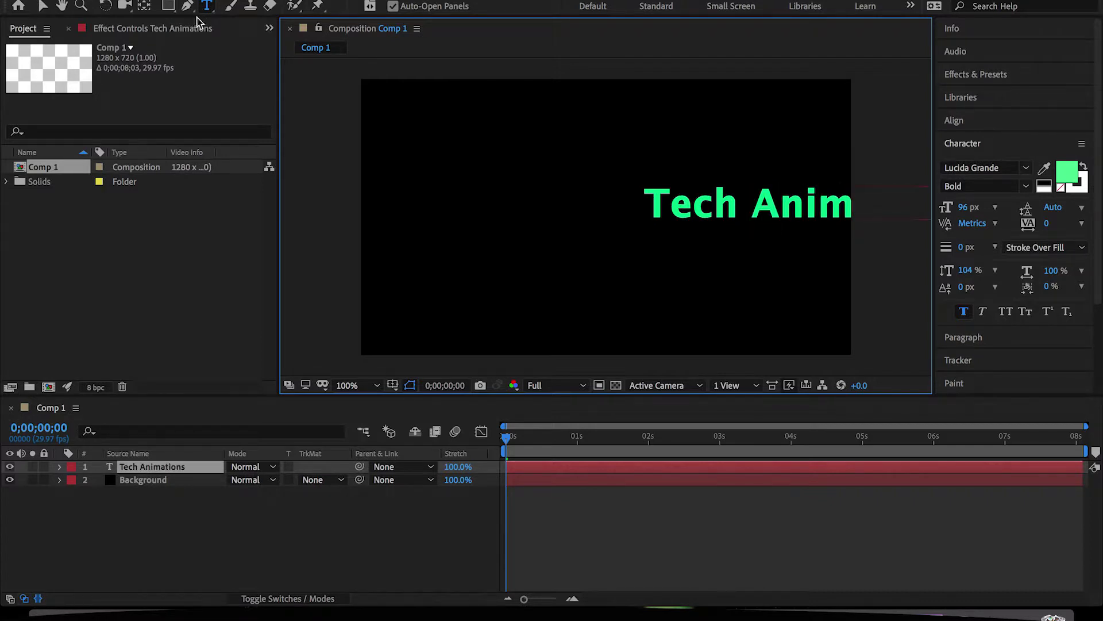
{"action": "left_click", "coordinate": [42, 5]}
{"action": "mouse_move", "coordinate": [723, 216]}
{"action": "left_mouse_down"}
{"action": "mouse_move", "coordinate": [569, 212]}
{"action": "mouse_move", "coordinate": [532, 217]}
{"action": "mouse_move", "coordinate": [530, 226]}
{"action": "left_mouse_up"}
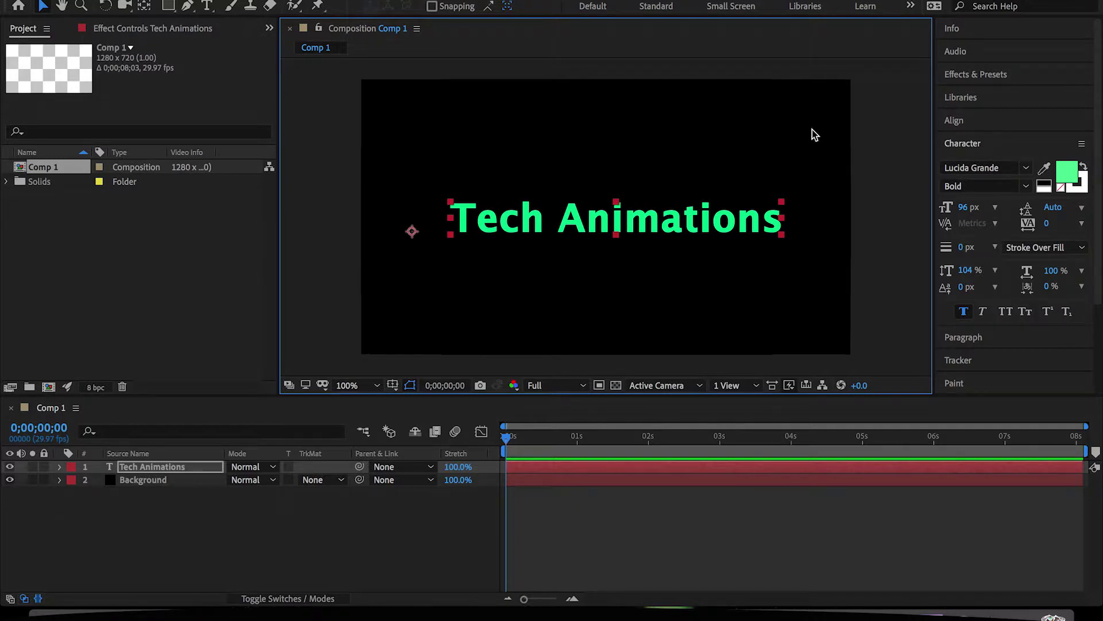
- Select the Tech Animations layer and search Effects & Presets for 'text'
{"action": "left_click", "coordinate": [175, 479]}
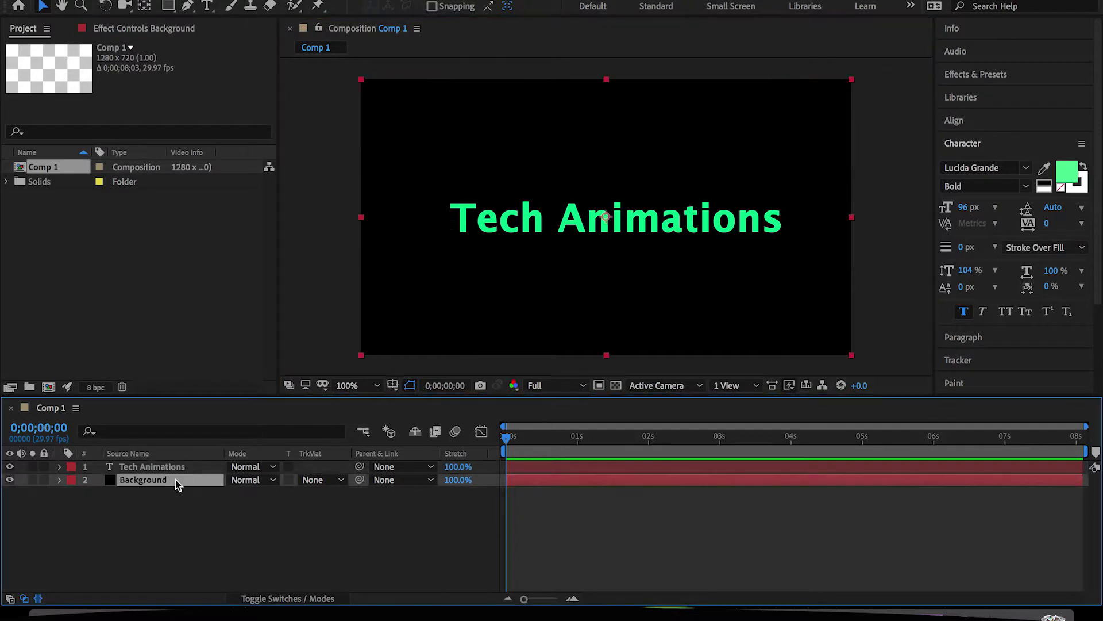
{"action": "left_click", "coordinate": [194, 480]}
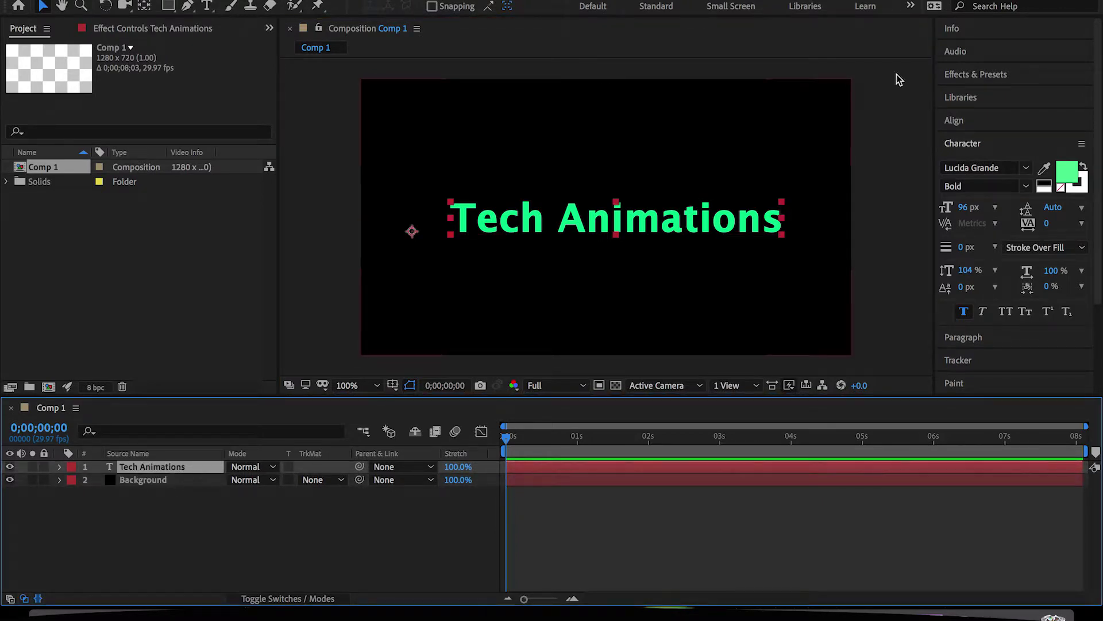
{"action": "left_click", "coordinate": [1012, 78]}
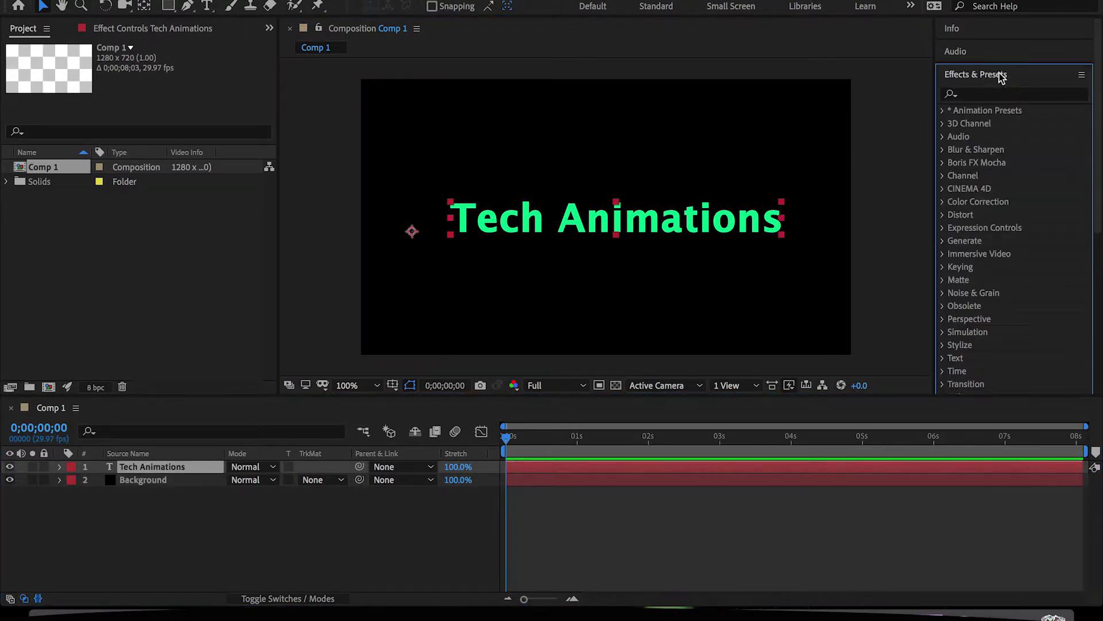
{"action": "left_click", "coordinate": [1024, 97]}
{"action": "type", "text": "text"}
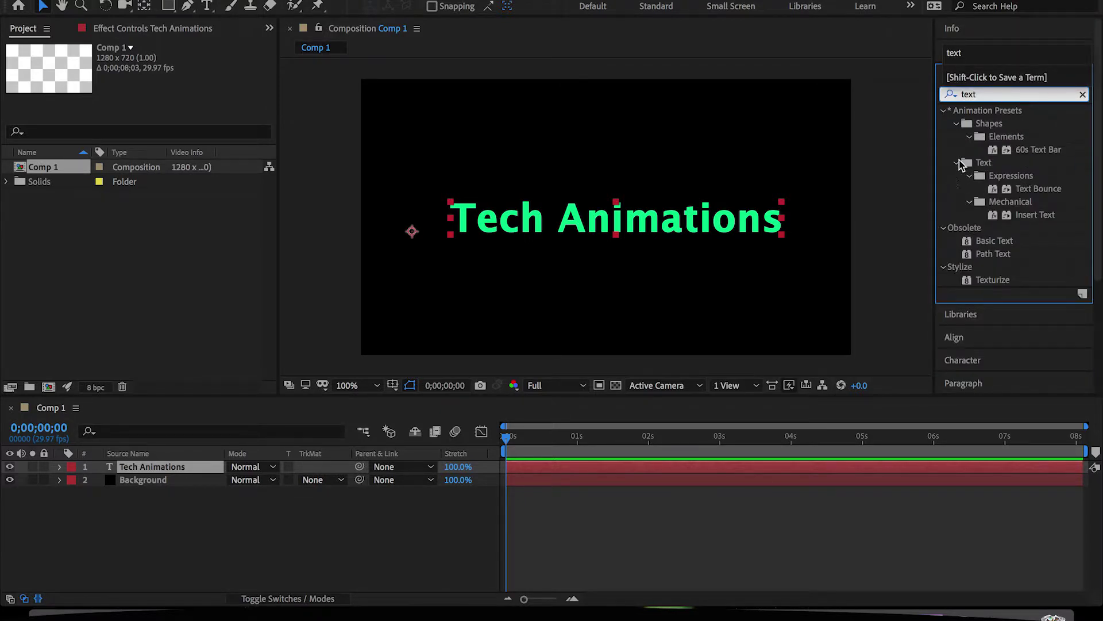
- Browse the Text preset folders and expand the Blurs category
{"action": "left_click", "coordinate": [958, 163]}
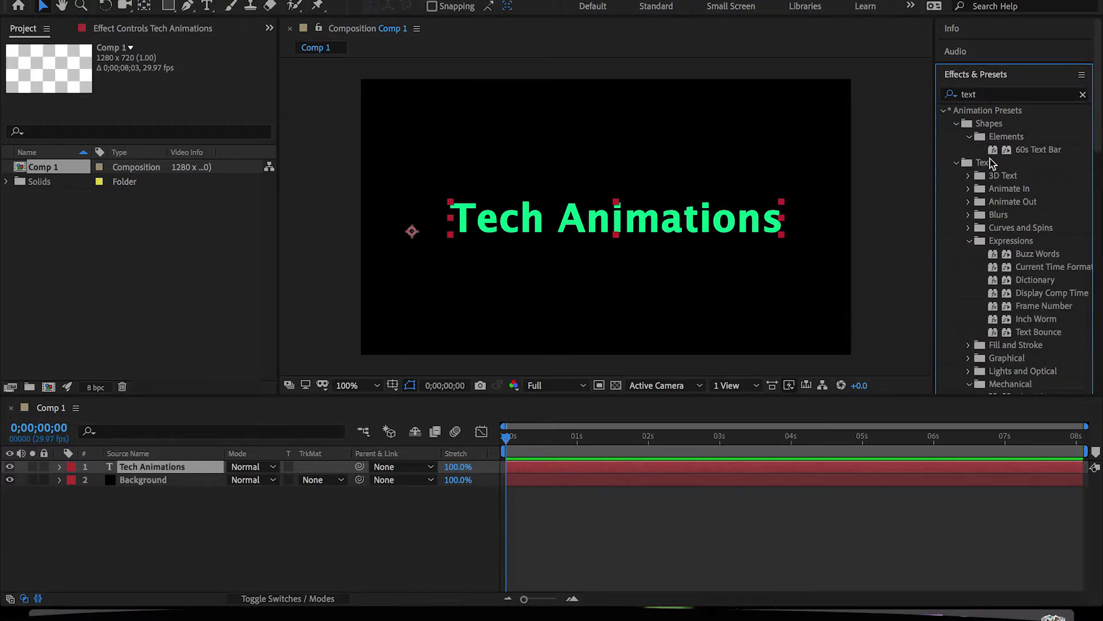
{"action": "left_click", "coordinate": [969, 241]}
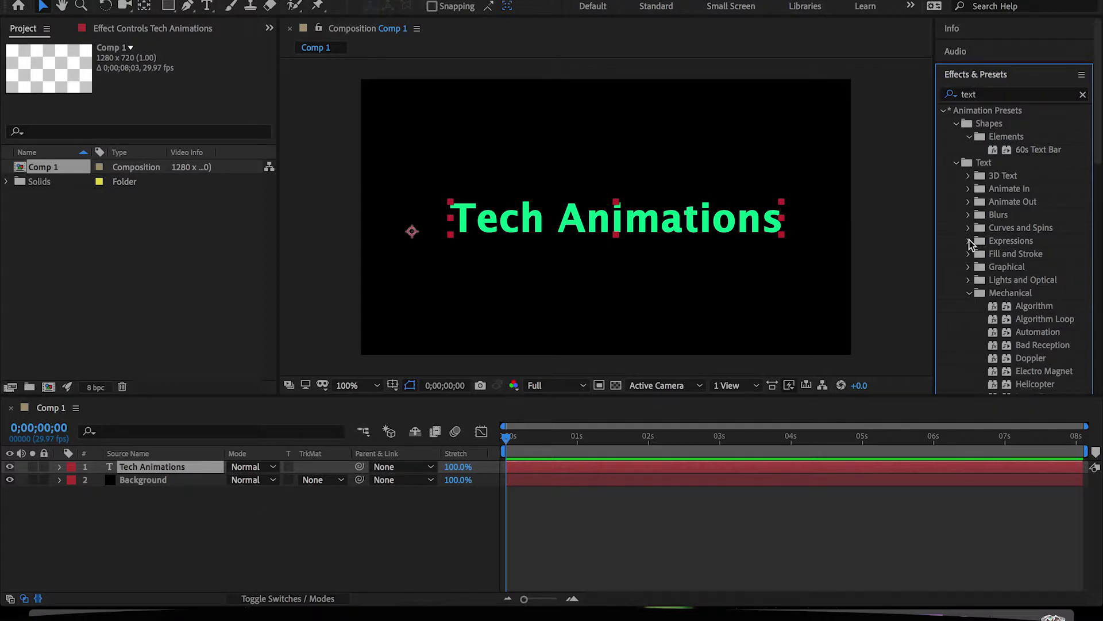
{"action": "left_click", "coordinate": [967, 293]}
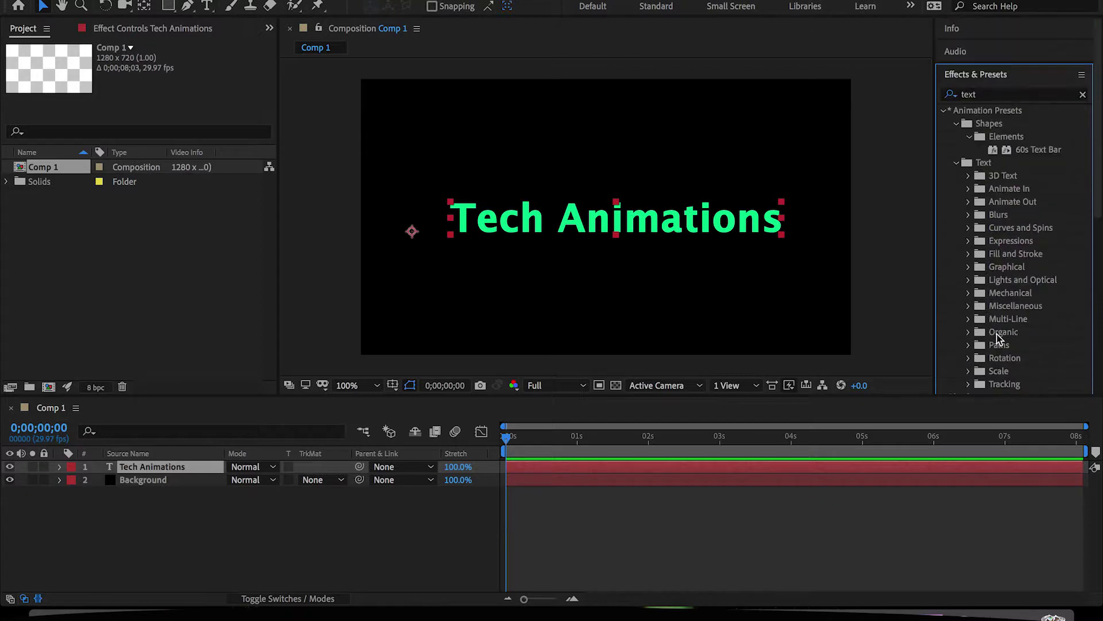
{"action": "scroll", "coordinate": [1026, 220], "scroll_direction": "down", "scroll_amount": 2}
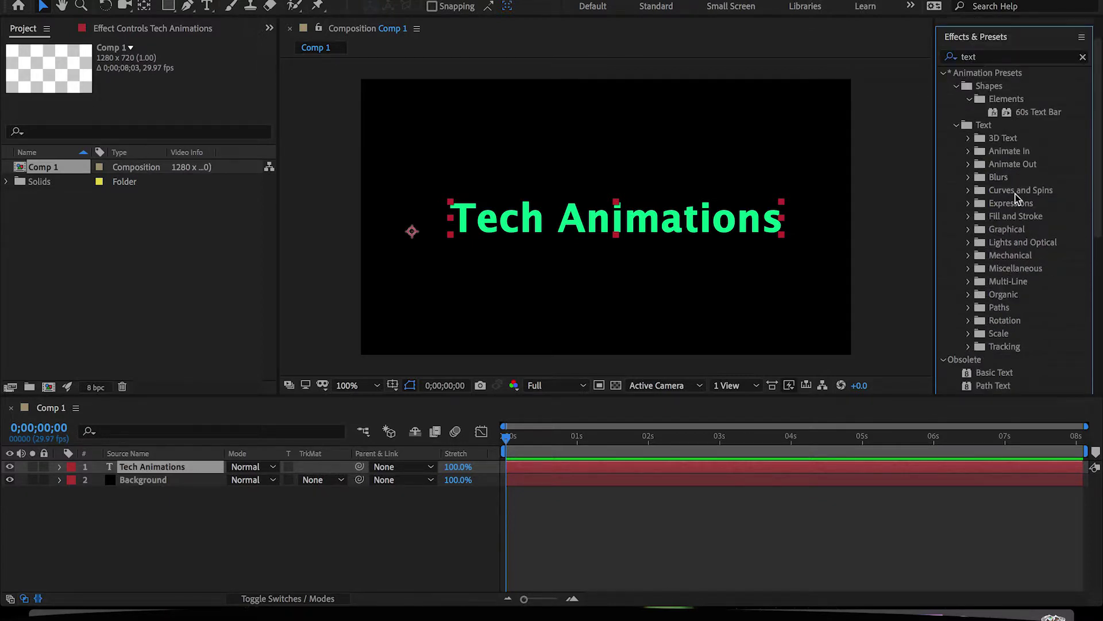
{"action": "left_click", "coordinate": [969, 138]}
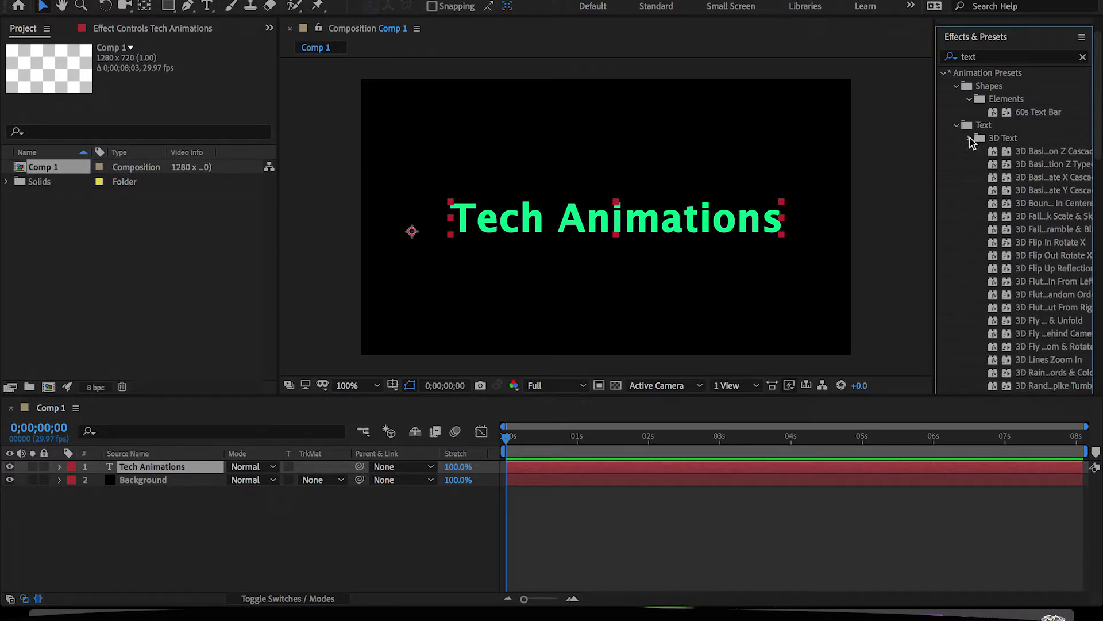
{"action": "left_click", "coordinate": [969, 138]}
{"action": "left_click", "coordinate": [969, 152]}
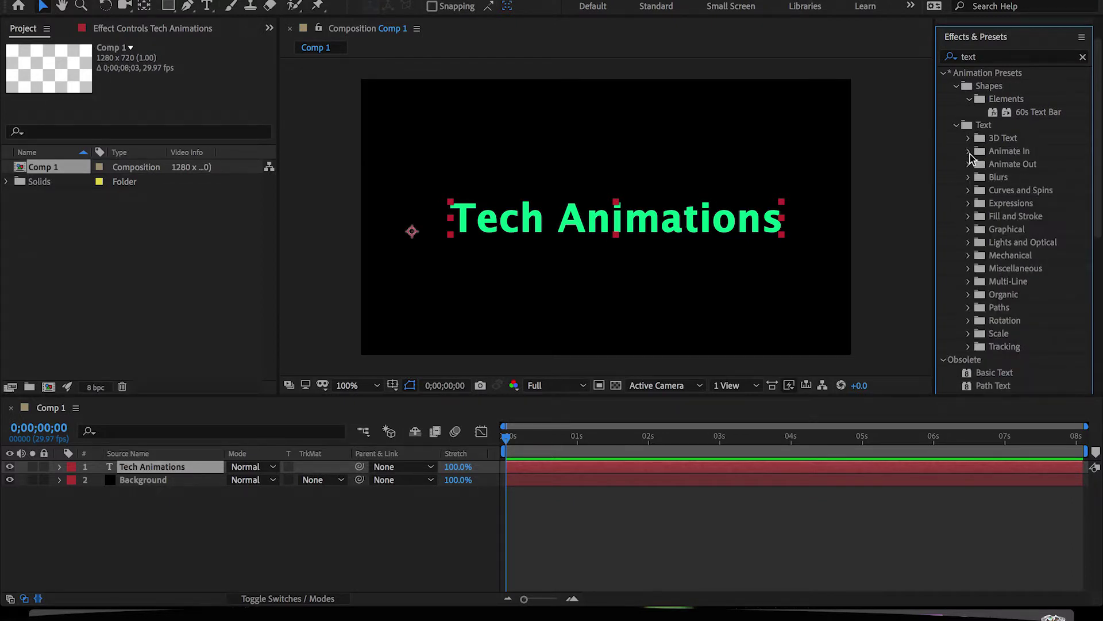
{"action": "scroll", "coordinate": [971, 157], "scroll_direction": "down", "scroll_amount": 2}
{"action": "scroll", "coordinate": [970, 158], "scroll_direction": "up", "scroll_amount": 3}
{"action": "scroll", "coordinate": [970, 158], "scroll_direction": "down", "scroll_amount": 4}
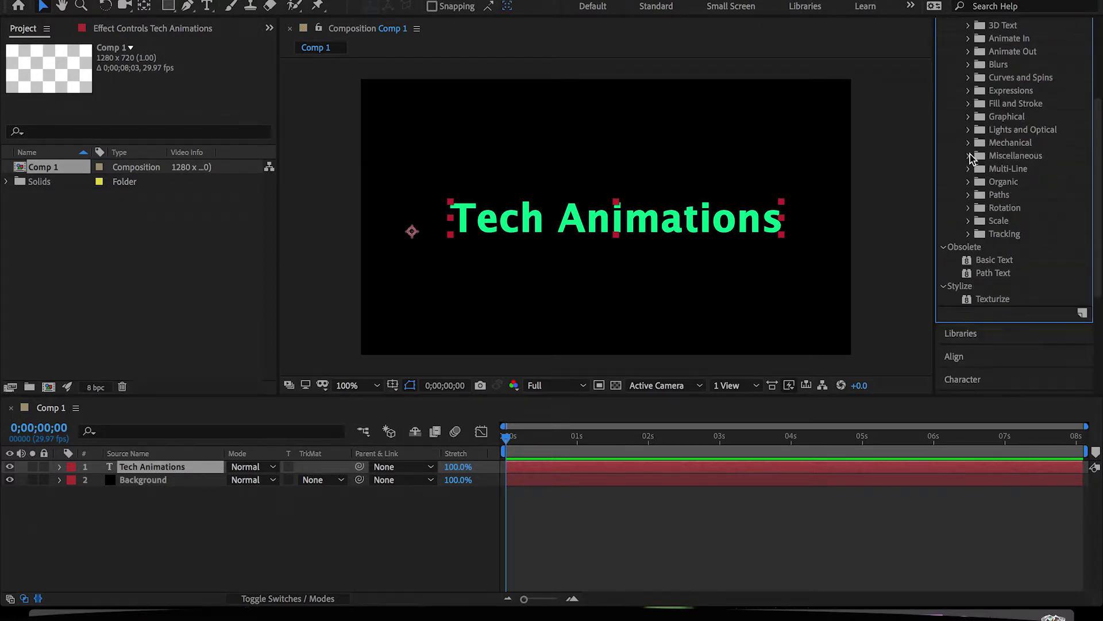
{"action": "scroll", "coordinate": [970, 158], "scroll_direction": "up", "scroll_amount": 3}
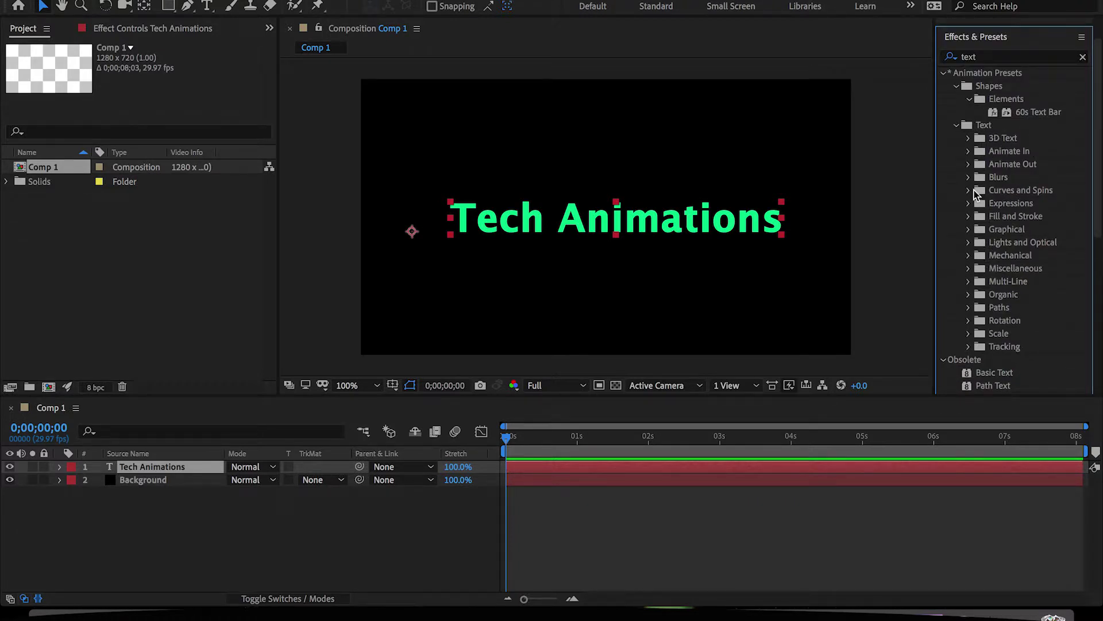
{"action": "scroll", "coordinate": [976, 195], "scroll_direction": "down", "scroll_amount": 1}
{"action": "left_click", "coordinate": [969, 139]}
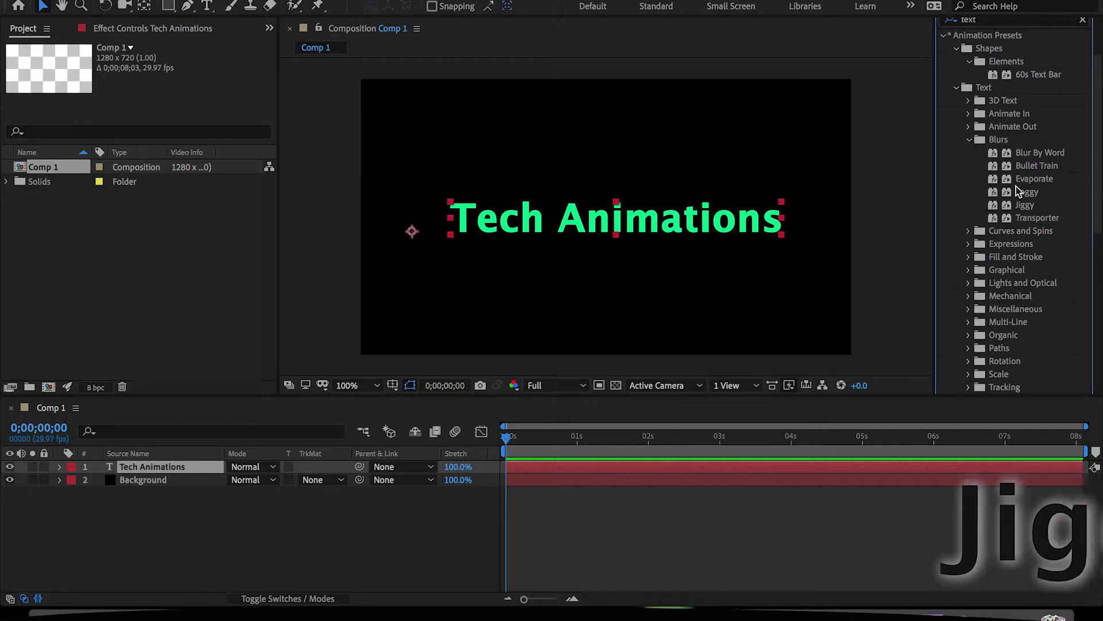
- Drop the Blurs > Jiggy preset onto the Tech Animations layer and preview it
{"action": "left_click", "coordinate": [1037, 206]}
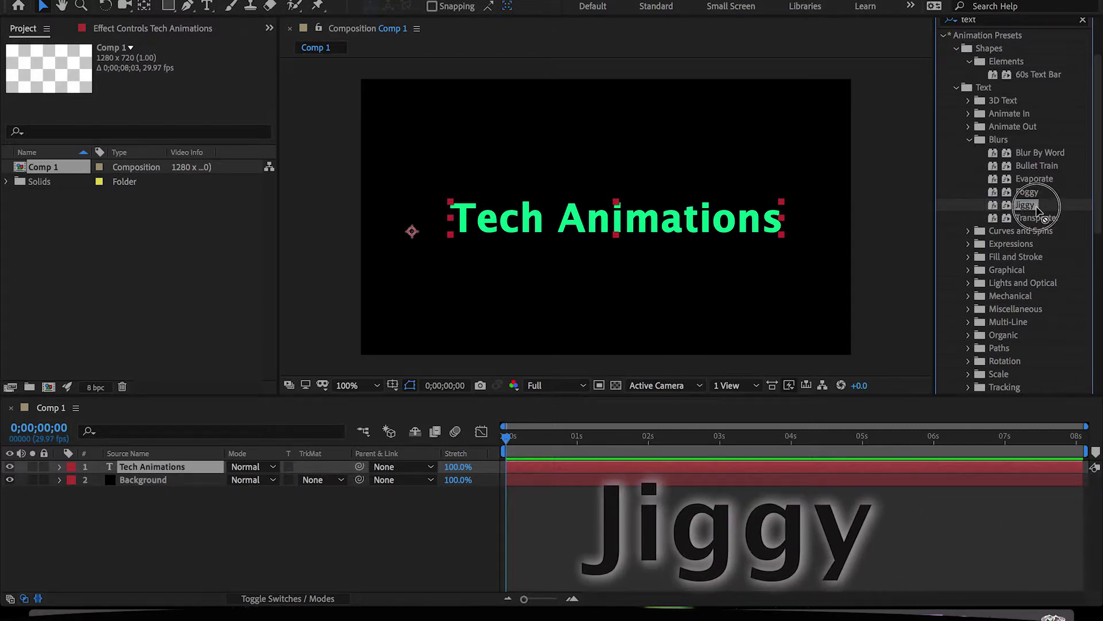
{"action": "left_click_drag", "start_coordinate": [1027, 209], "coordinate": [217, 469]}
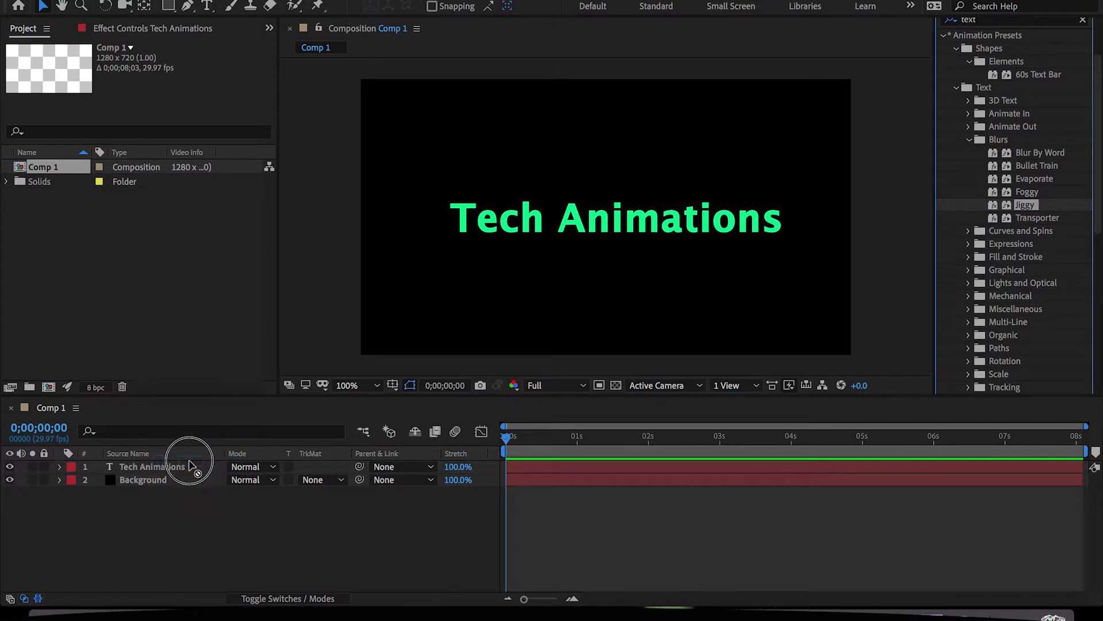
{"action": "left_click_drag", "start_coordinate": [216, 468], "coordinate": [193, 468]}
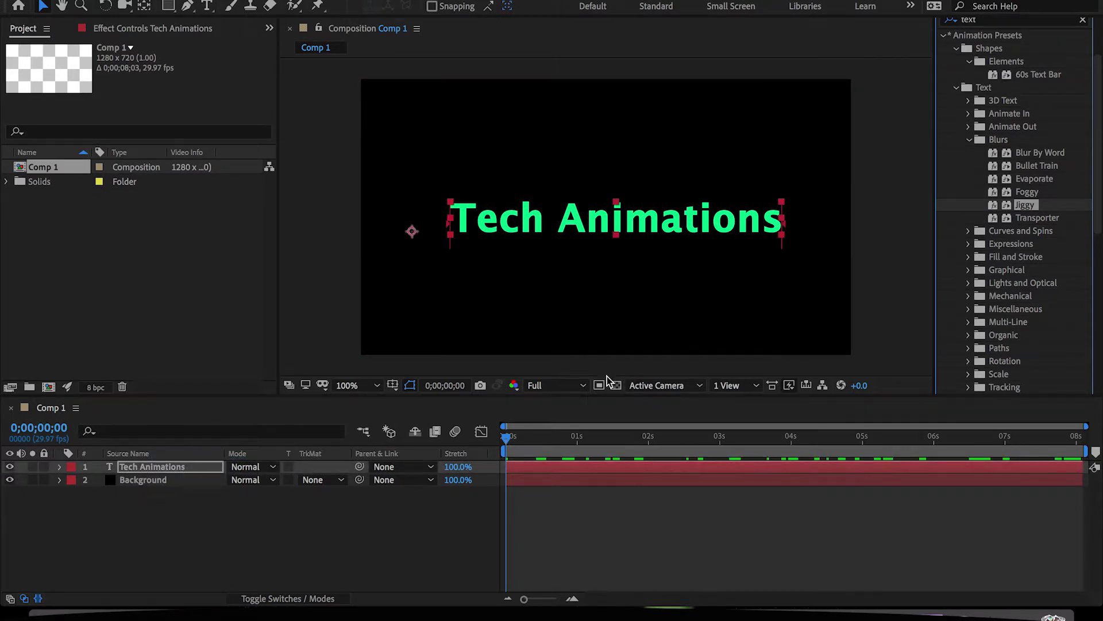
{"action": "key", "text": "space"}
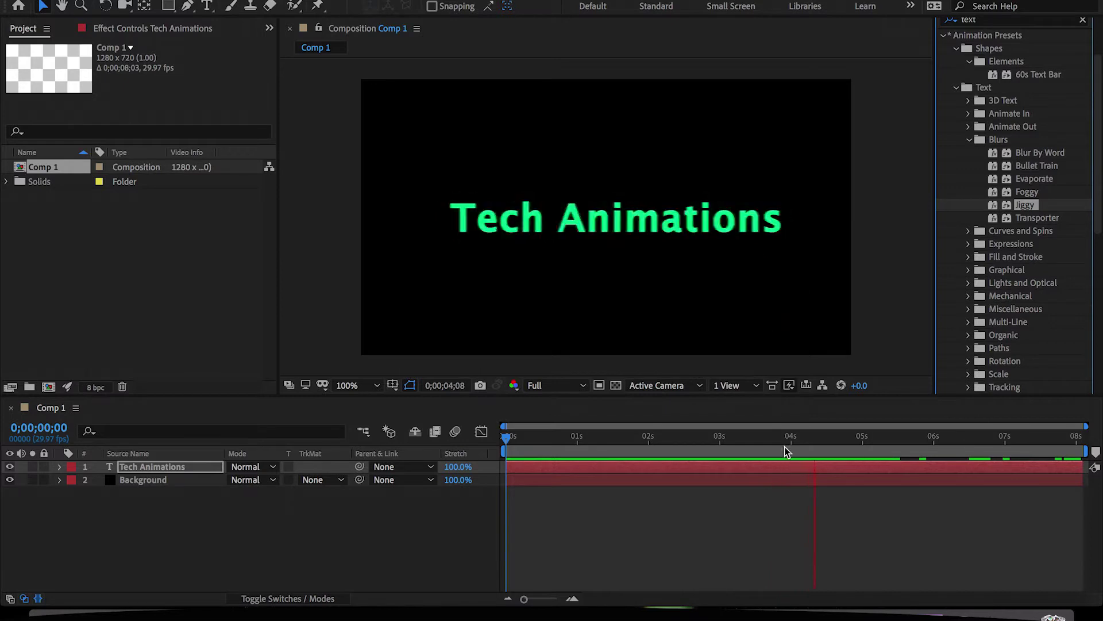
{"action": "key", "text": "space"}
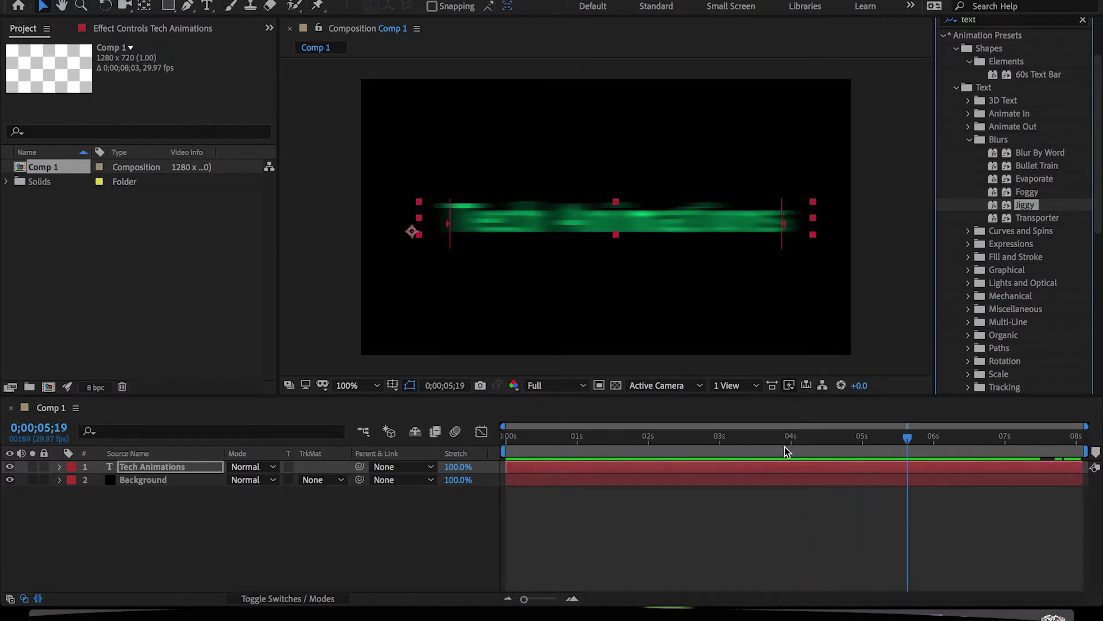
{"action": "left_click_drag", "start_coordinate": [908, 438], "coordinate": [459, 425]}
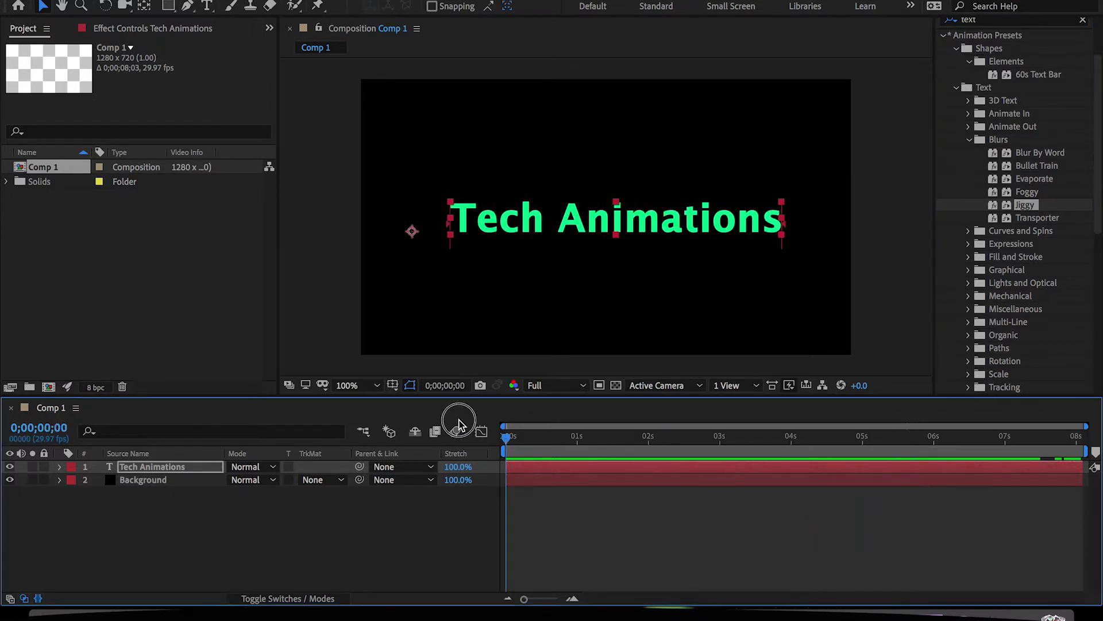
{"action": "left_click", "coordinate": [59, 466]}
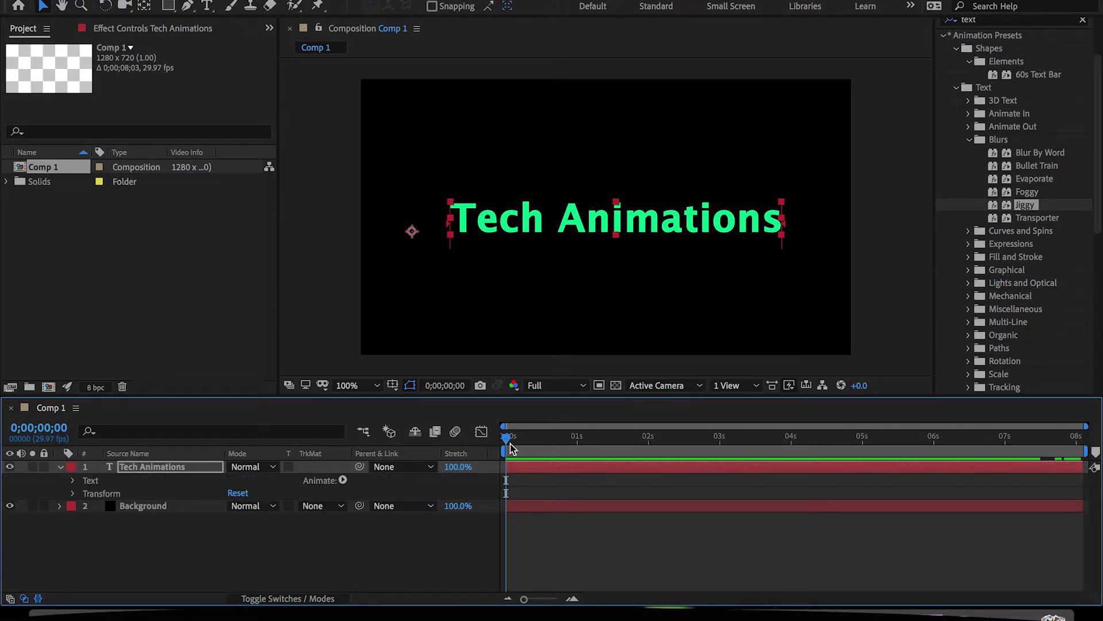
- Expand Text > Jiggy Animator > Range Selector 1 and keyframe End at 0;00;00;00
{"action": "mouse_move", "coordinate": [507, 443]}
{"action": "left_mouse_down"}
{"action": "mouse_move", "coordinate": [517, 444]}
{"action": "mouse_move", "coordinate": [505, 443]}
{"action": "left_mouse_up"}
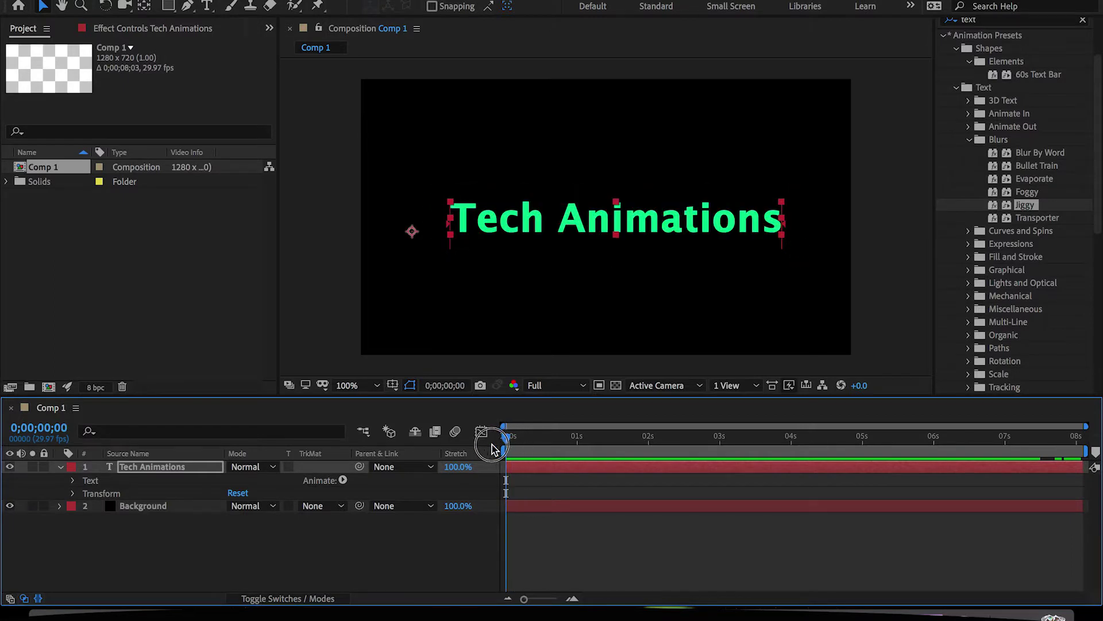
{"action": "left_click", "coordinate": [73, 480]}
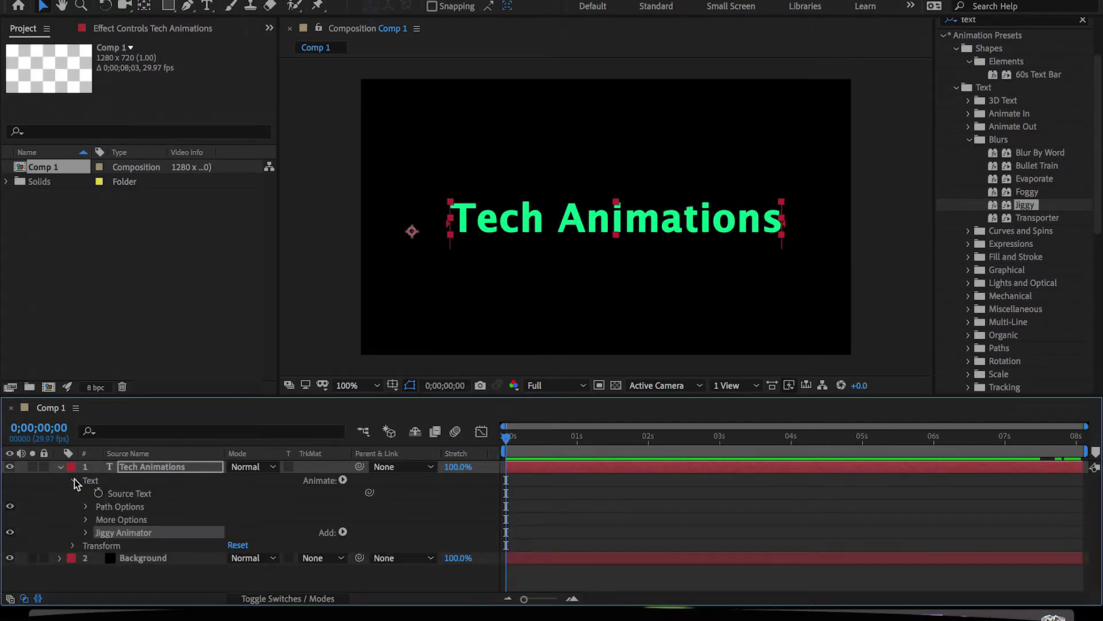
{"action": "left_click", "coordinate": [86, 532]}
{"action": "left_click", "coordinate": [98, 546]}
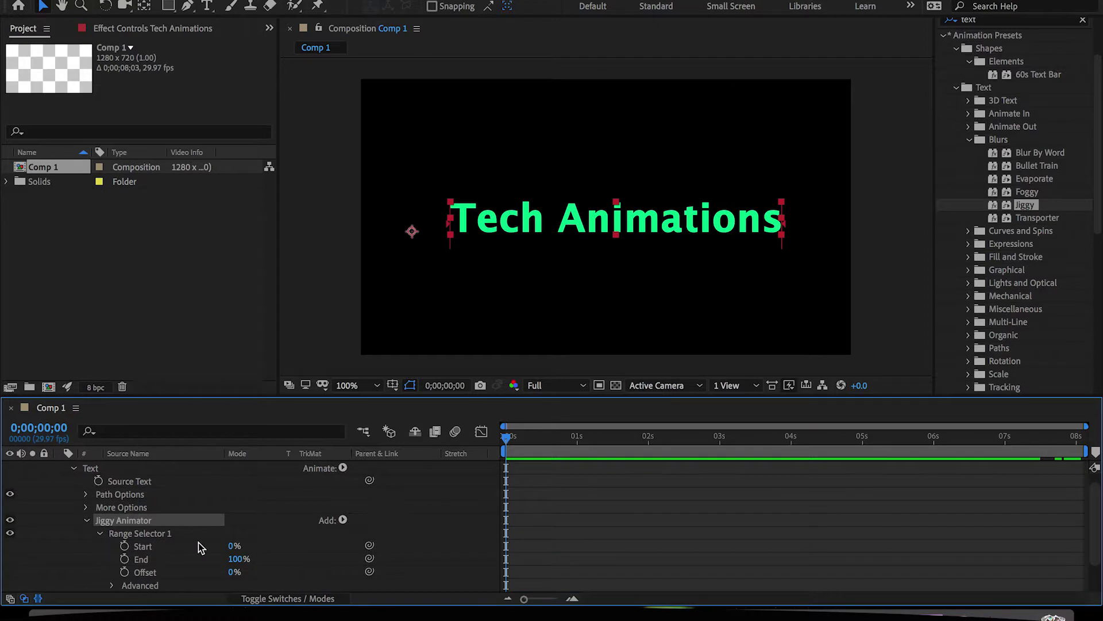
{"action": "scroll", "coordinate": [199, 541], "scroll_direction": "down", "scroll_amount": 1}
{"action": "scroll", "coordinate": [199, 543], "scroll_direction": "down", "scroll_amount": 1}
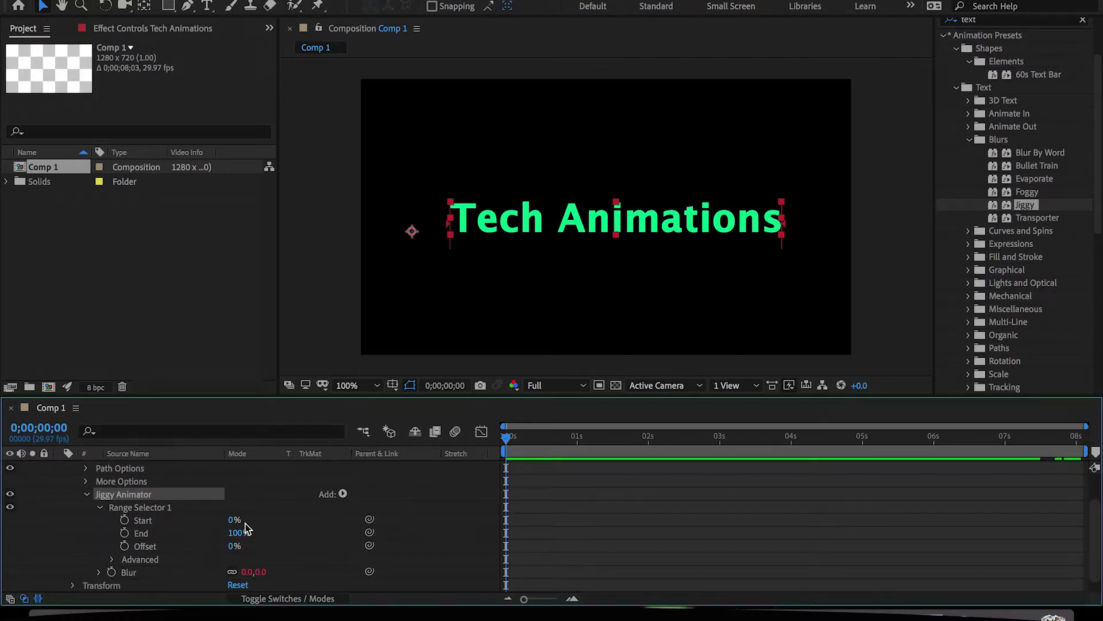
{"action": "left_click", "coordinate": [126, 534]}
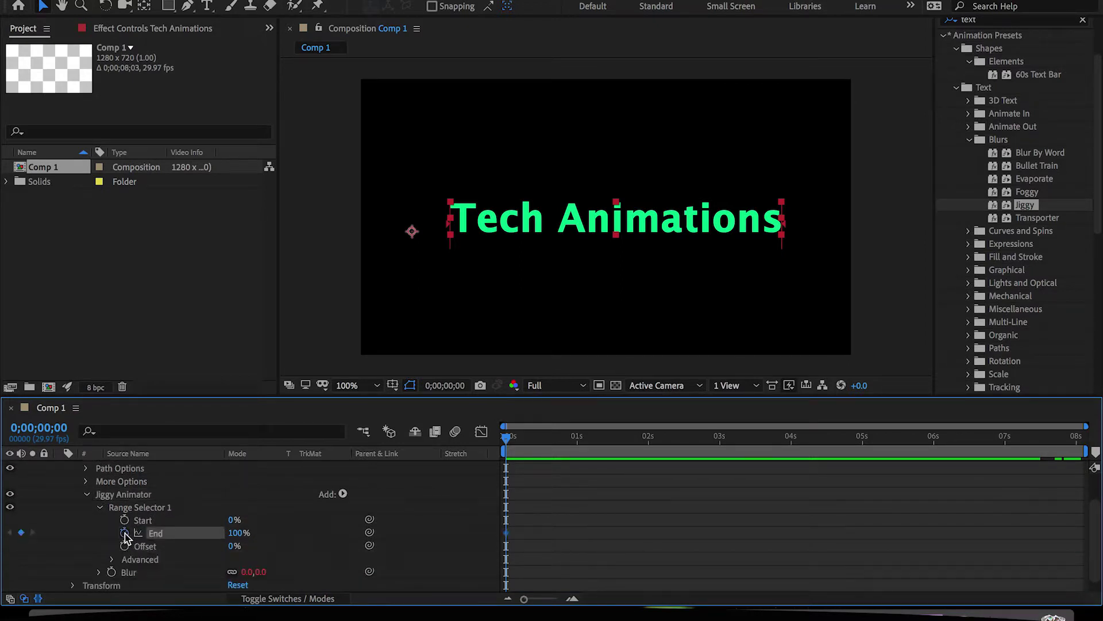
- Set an End keyframe of 3% at 2;02
{"action": "left_click_drag", "start_coordinate": [507, 444], "coordinate": [651, 446]}
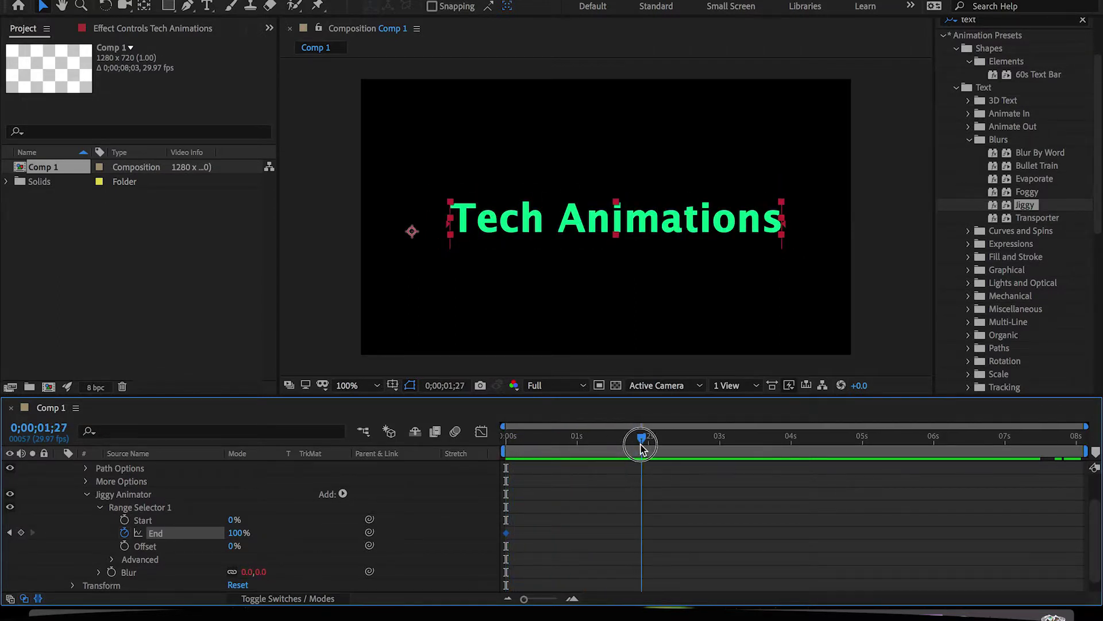
{"action": "left_click_drag", "start_coordinate": [651, 445], "coordinate": [654, 449]}
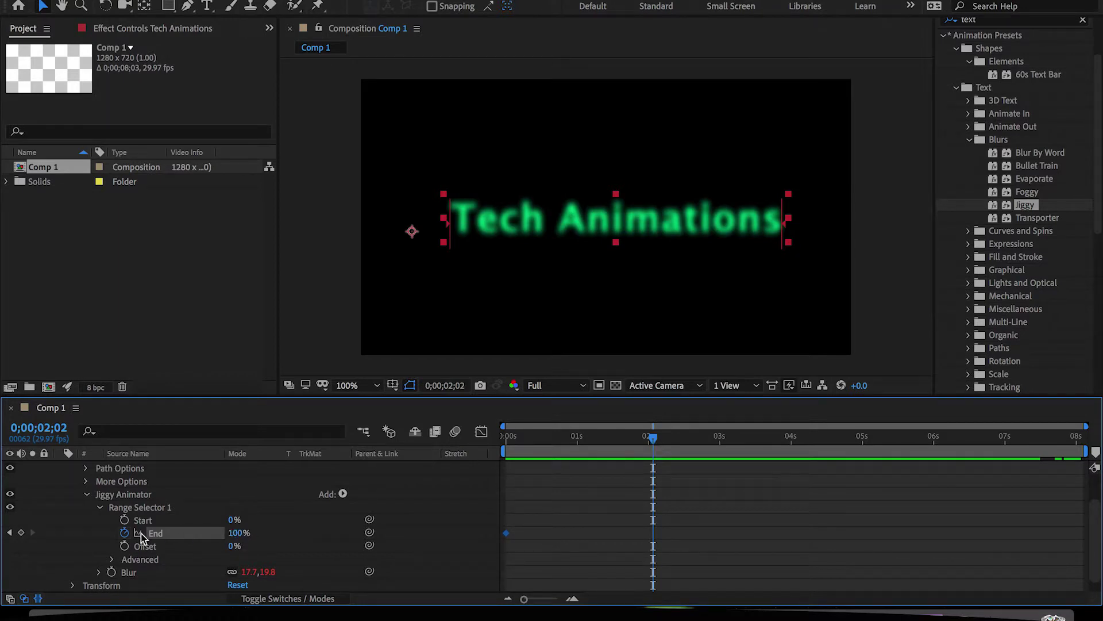
{"action": "left_click", "coordinate": [235, 534]}
{"action": "left_click_drag", "start_coordinate": [234, 534], "coordinate": [94, 518]}
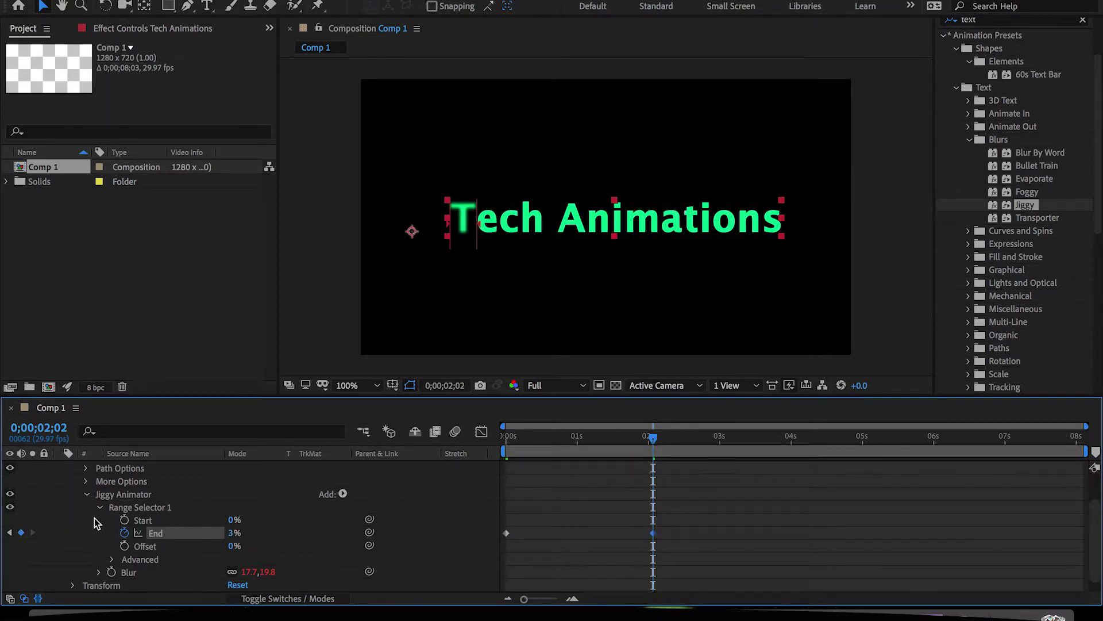
- Add an End keyframe of 100% at 1;29
{"action": "left_click_drag", "start_coordinate": [652, 439], "coordinate": [644, 443]}
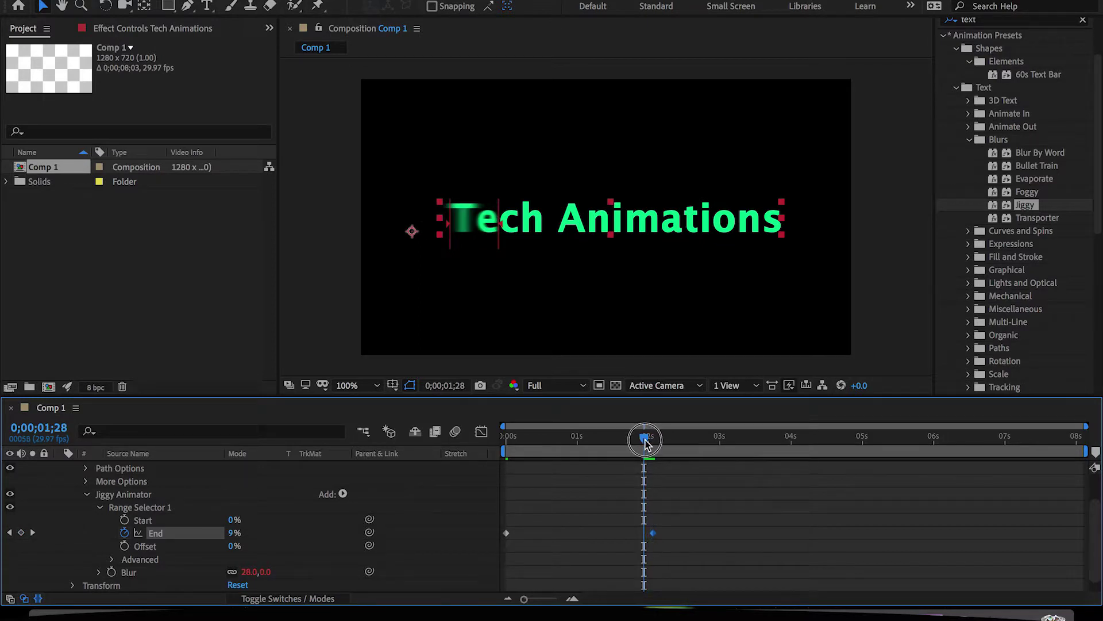
{"action": "left_click_drag", "start_coordinate": [643, 443], "coordinate": [647, 443]}
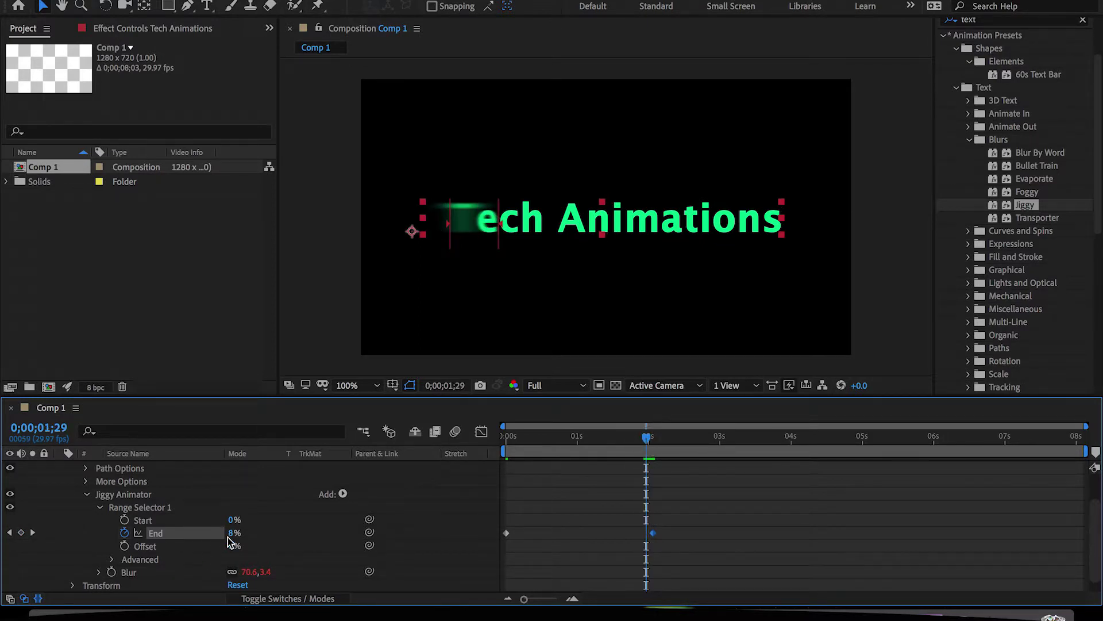
{"action": "left_click", "coordinate": [231, 534]}
{"action": "left_click", "coordinate": [233, 535]}
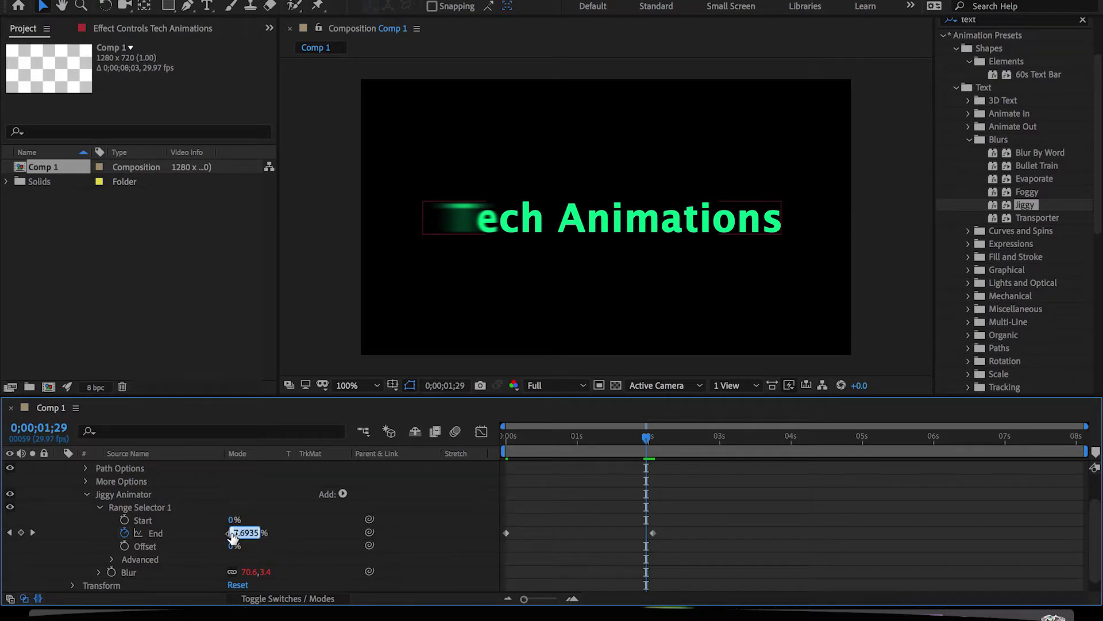
{"action": "type", "text": "100"}
{"action": "key", "text": "Return"}
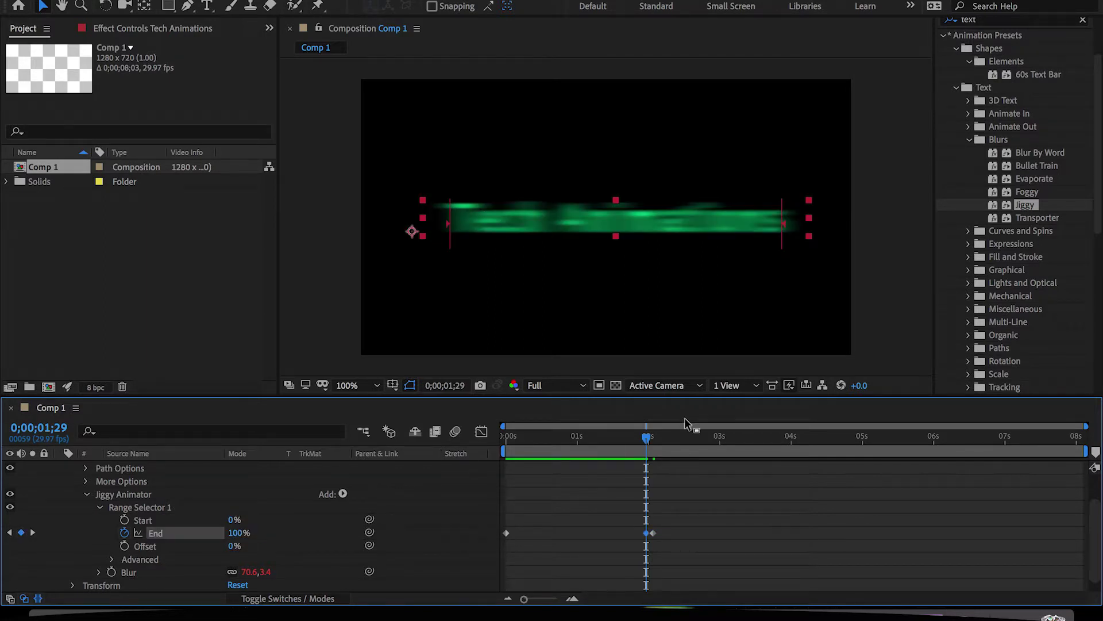
- Preview the blur animation from the start
{"action": "left_click_drag", "start_coordinate": [648, 441], "coordinate": [496, 436]}
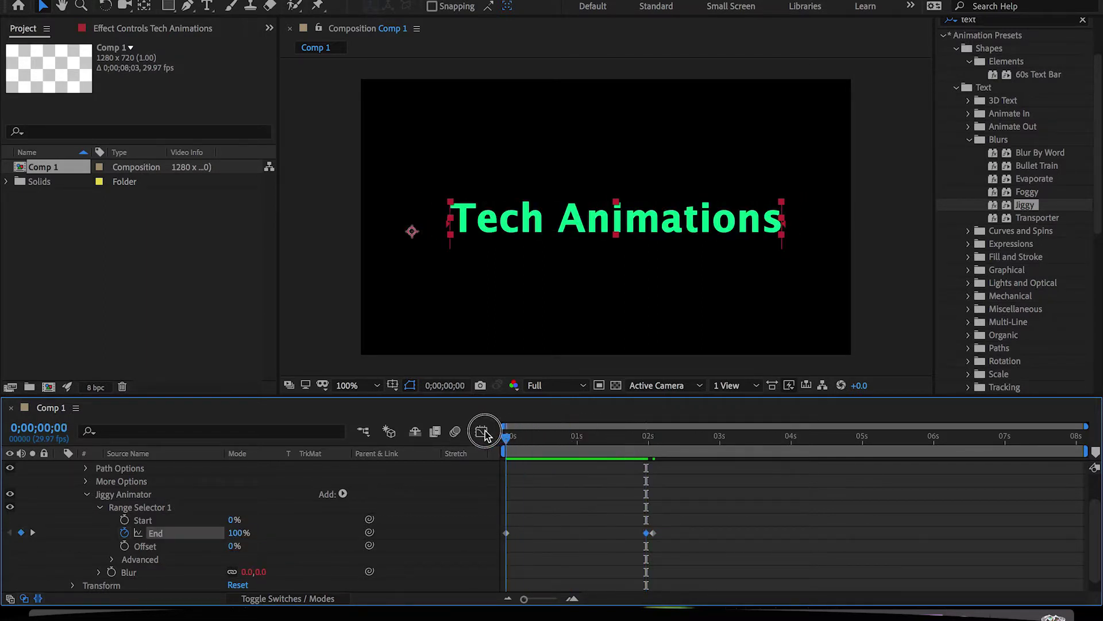
{"action": "key", "text": "space"}
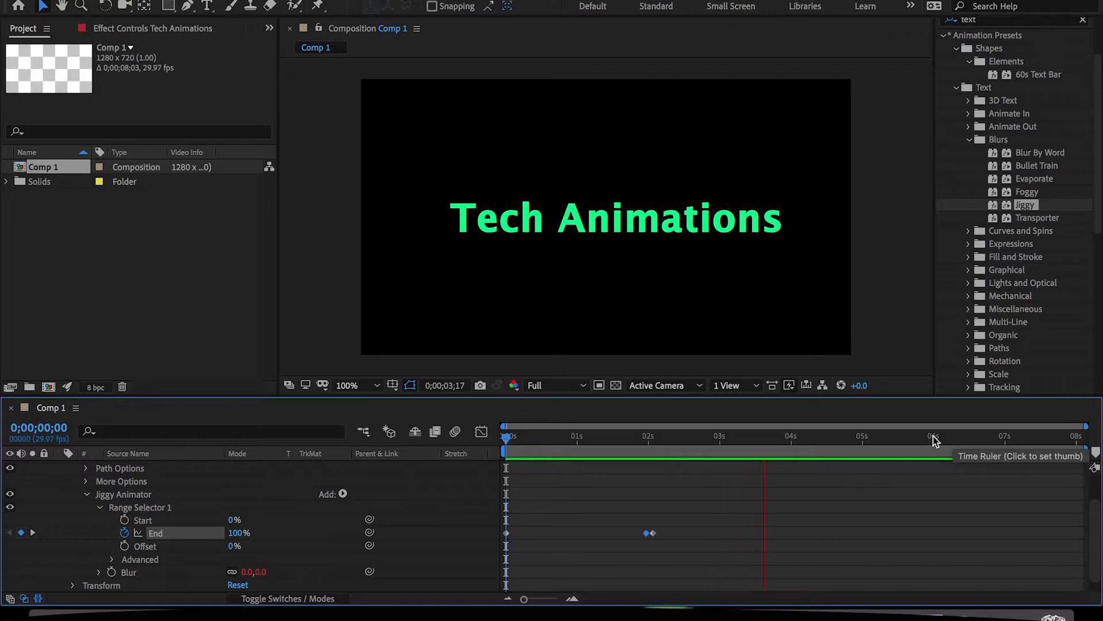
{"action": "key", "text": "space"}
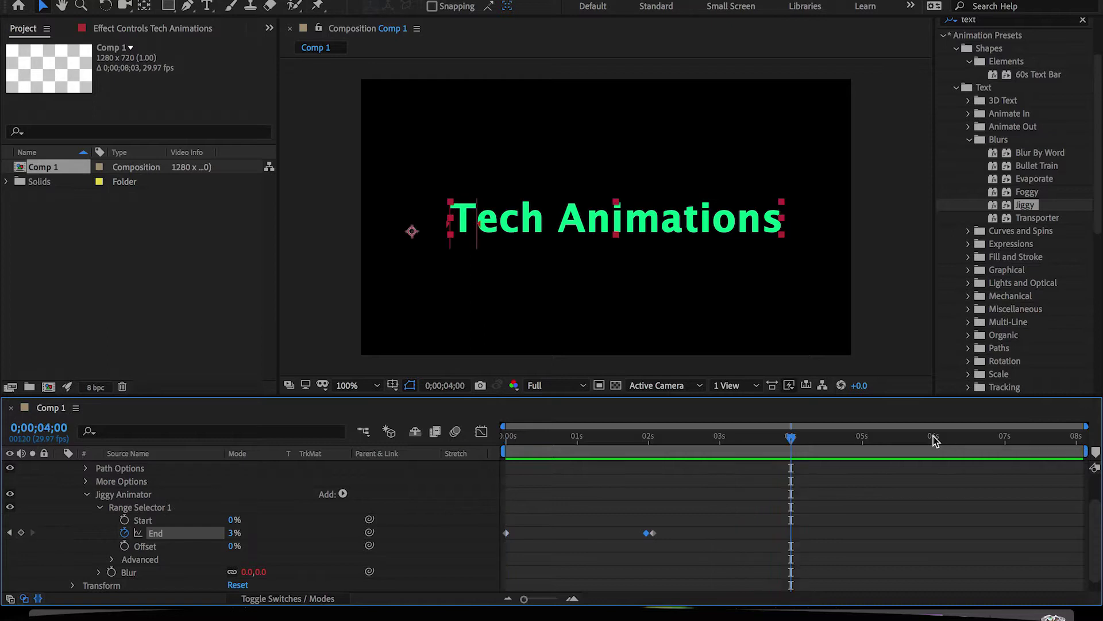
- Change the End keyframe at 2;02 to 0%
{"action": "left_click_drag", "start_coordinate": [791, 441], "coordinate": [851, 437]}
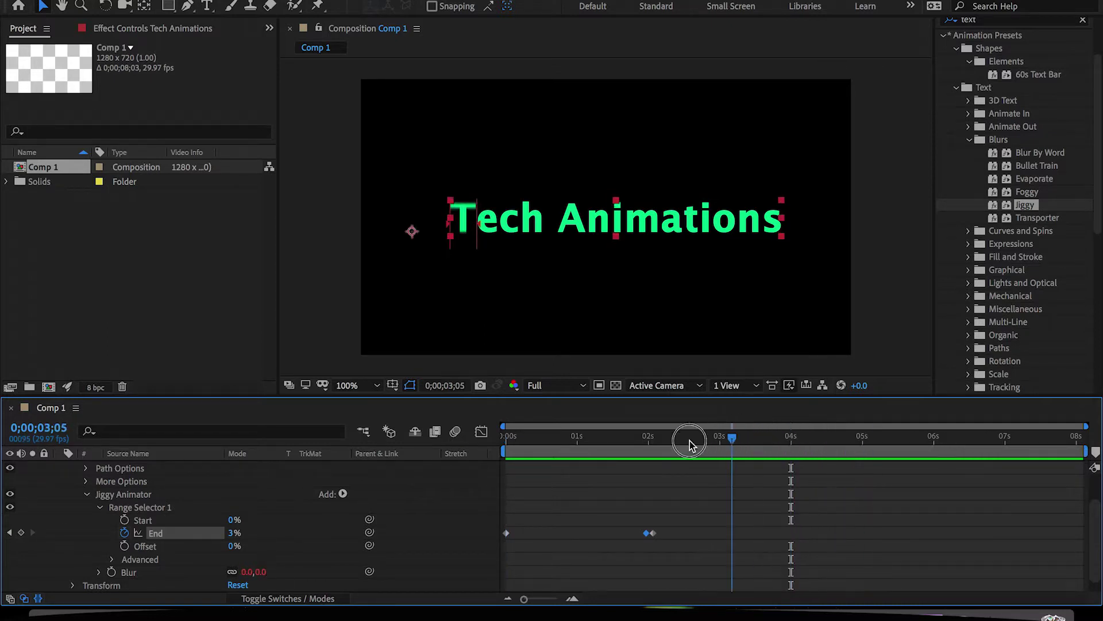
{"action": "left_click_drag", "start_coordinate": [851, 436], "coordinate": [653, 447]}
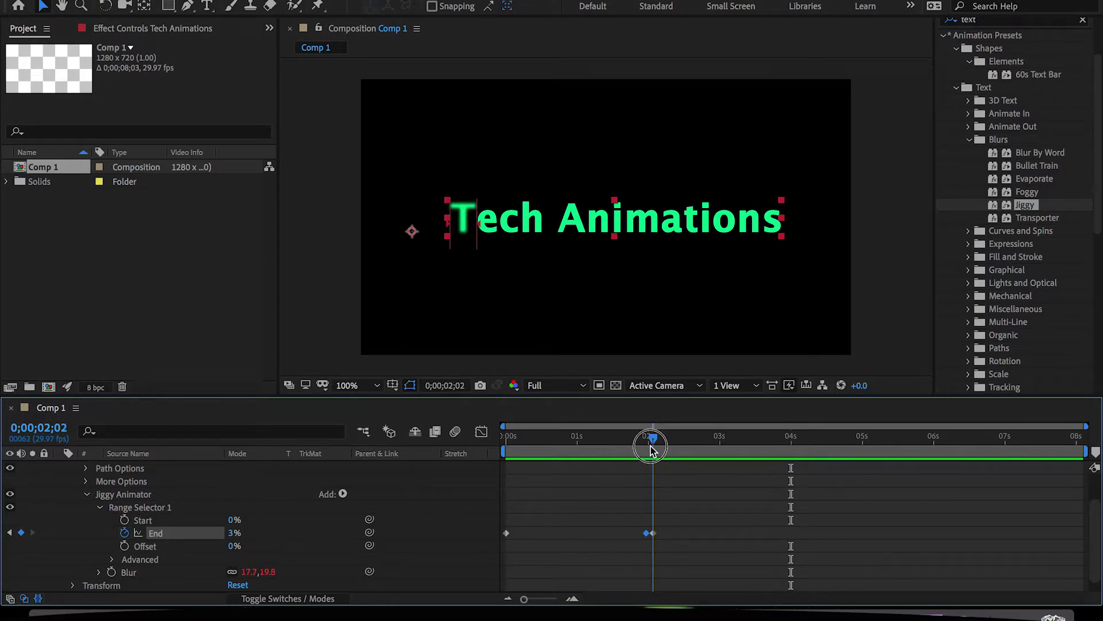
{"action": "left_click", "coordinate": [653, 534]}
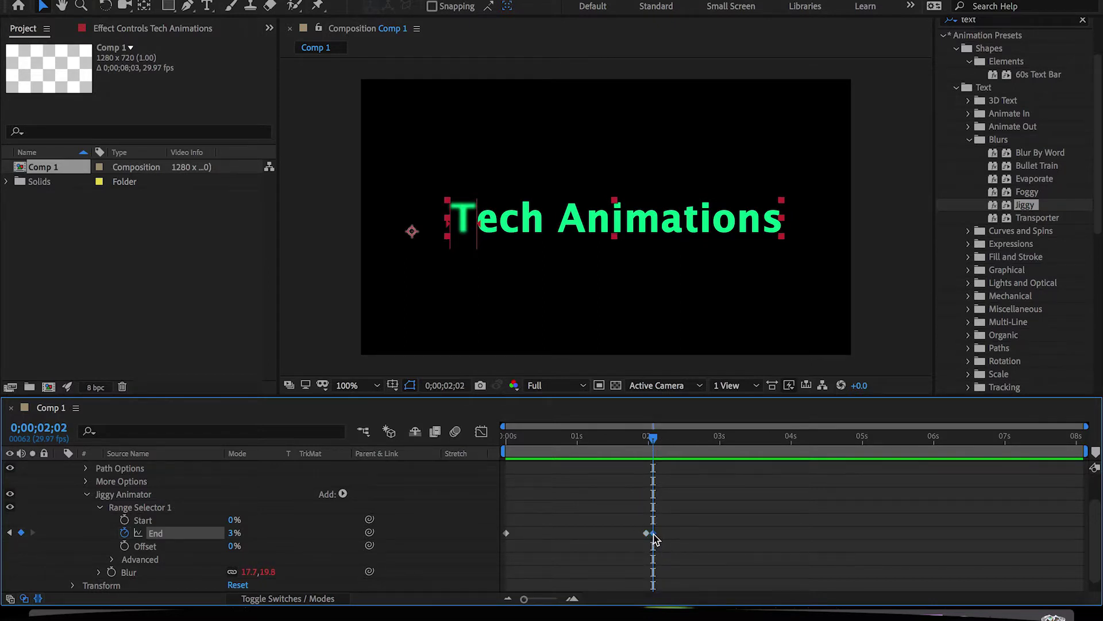
{"action": "left_click", "coordinate": [235, 535]}
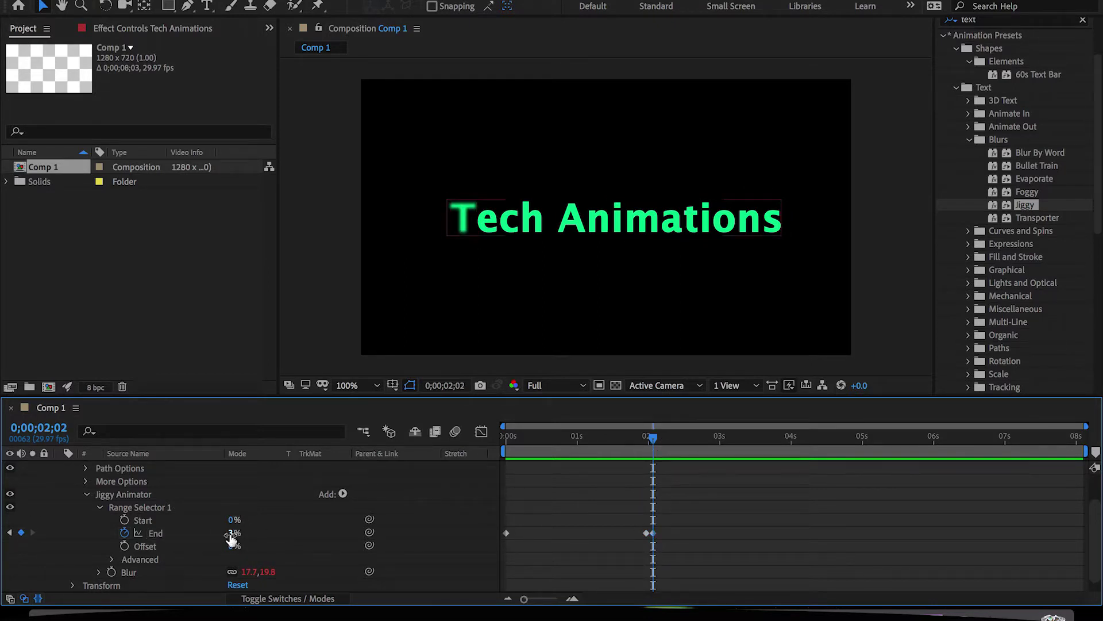
{"action": "type", "text": "0"}
{"action": "key", "text": "Return"}
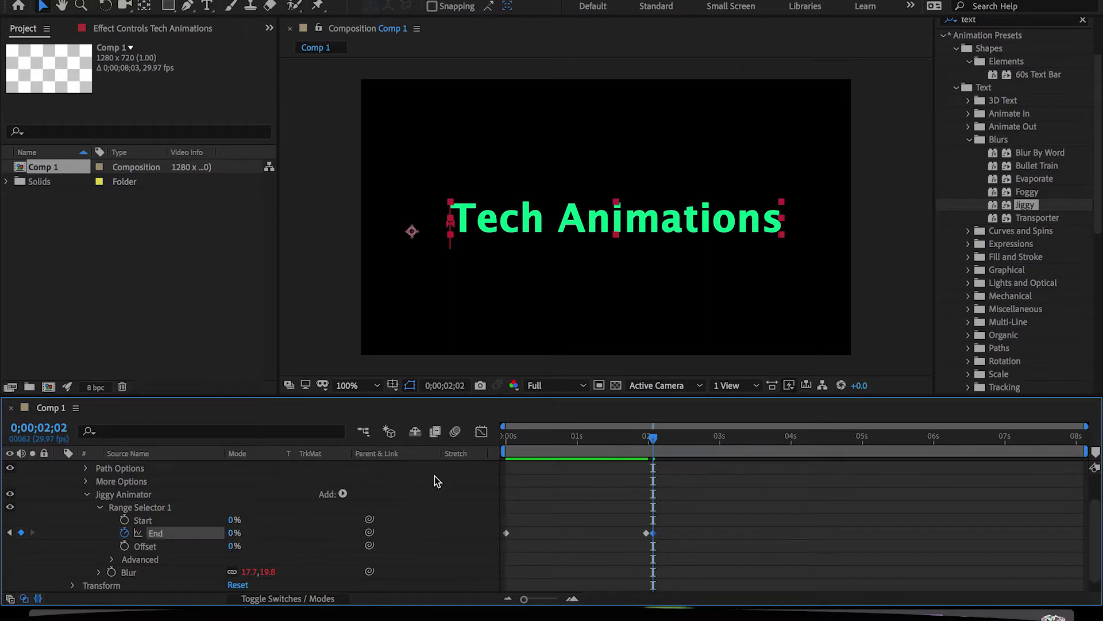
- Replay from the start to confirm the title resolves sharp
{"action": "left_click_drag", "start_coordinate": [654, 438], "coordinate": [455, 433]}
{"action": "key", "text": "space"}
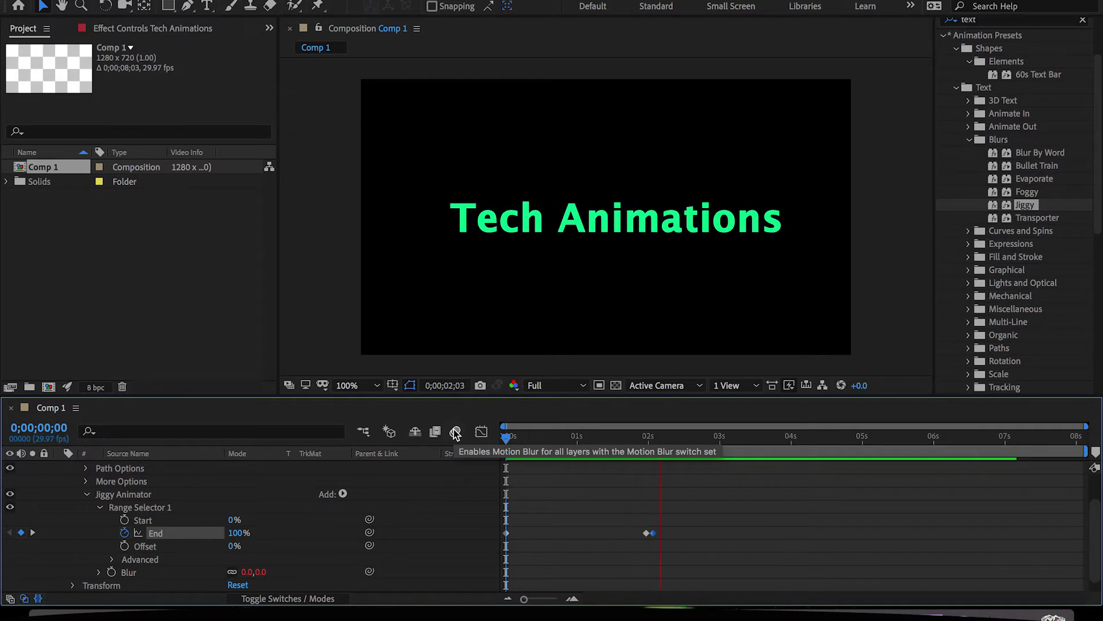
{"action": "key", "text": "space"}
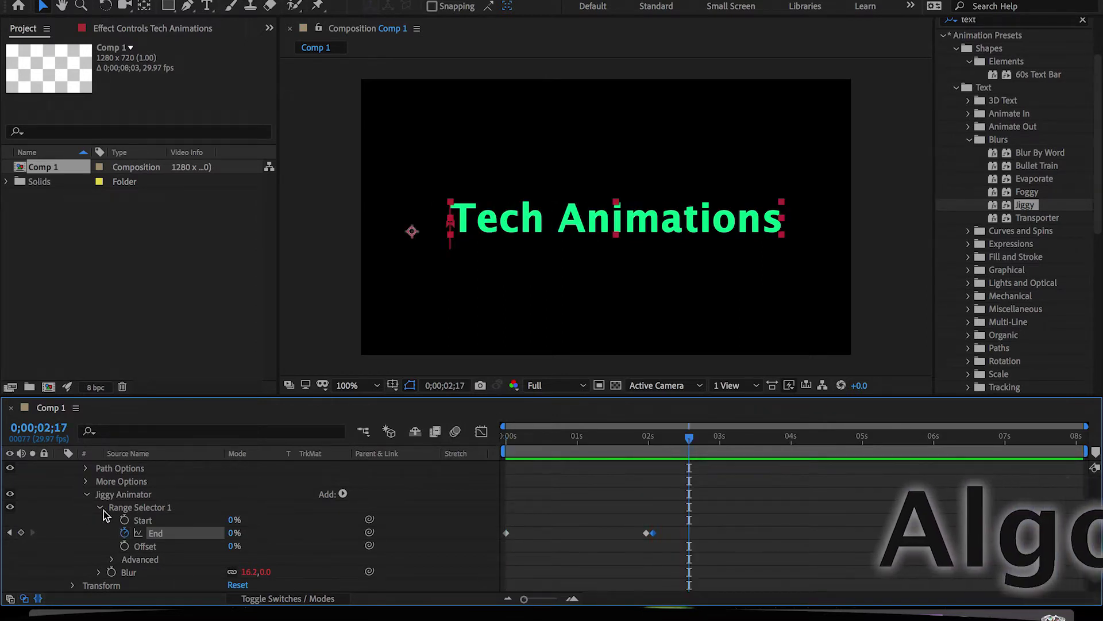
- Delete the Jiggy Animator and collapse the Tech Animations layer
{"action": "left_click", "coordinate": [88, 495]}
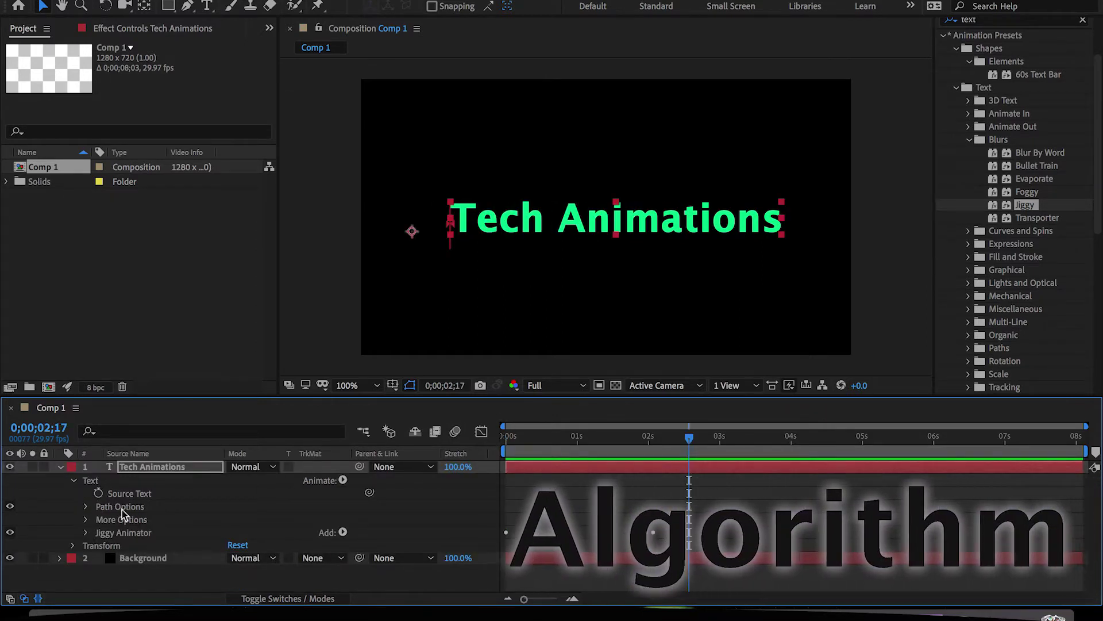
{"action": "key", "text": "Delete"}
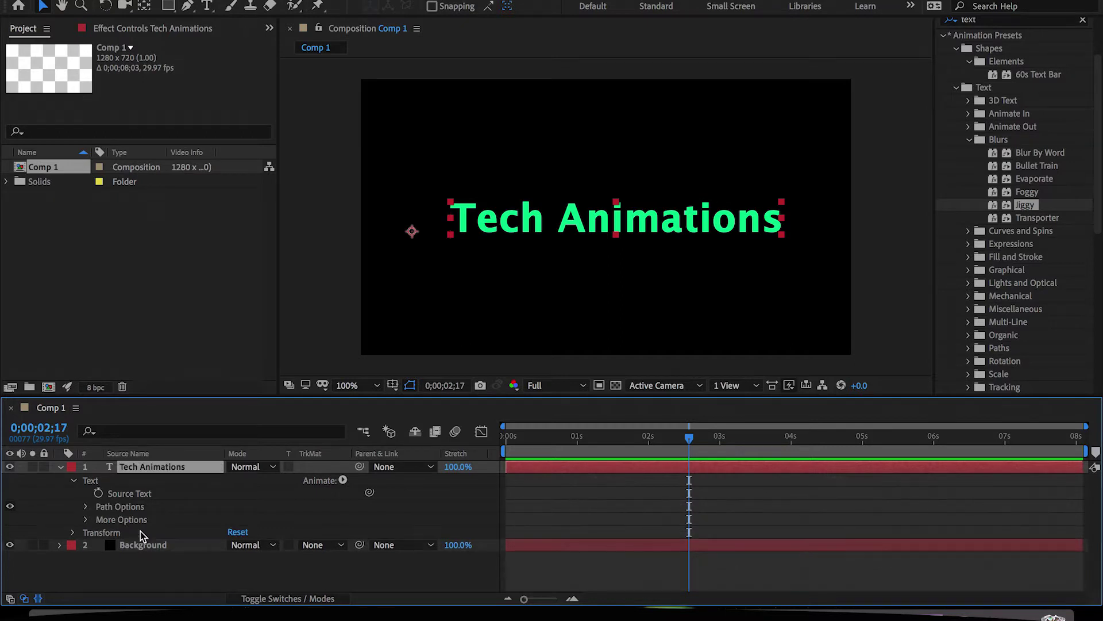
{"action": "left_click", "coordinate": [59, 467]}
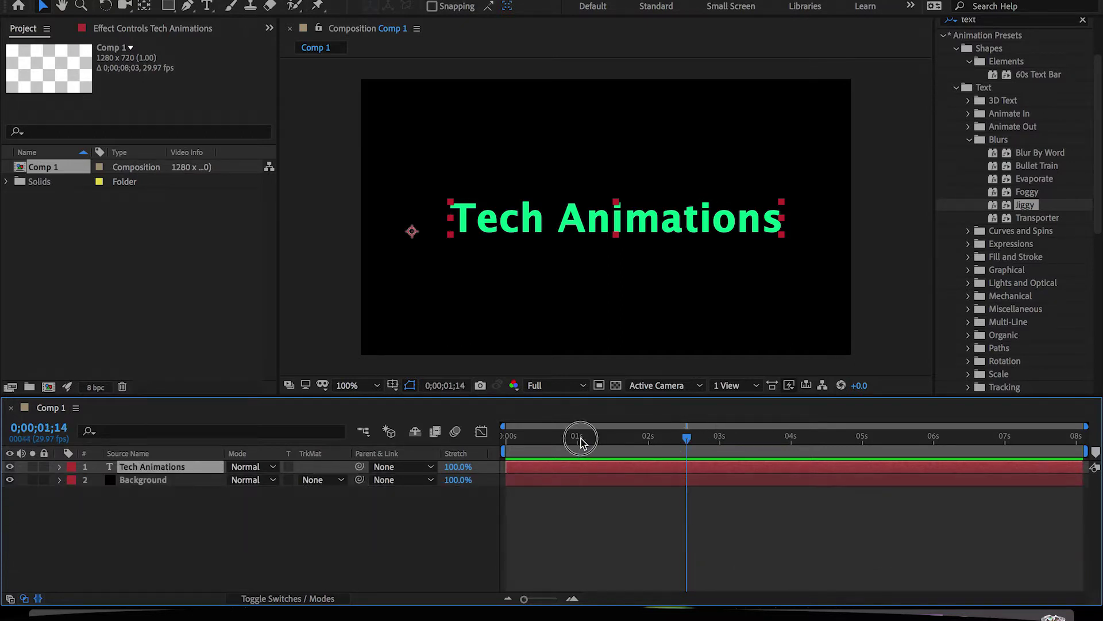
- Return to the timeline start and swap the Blurs folder for Mechanical presets
{"action": "left_click", "coordinate": [507, 438]}
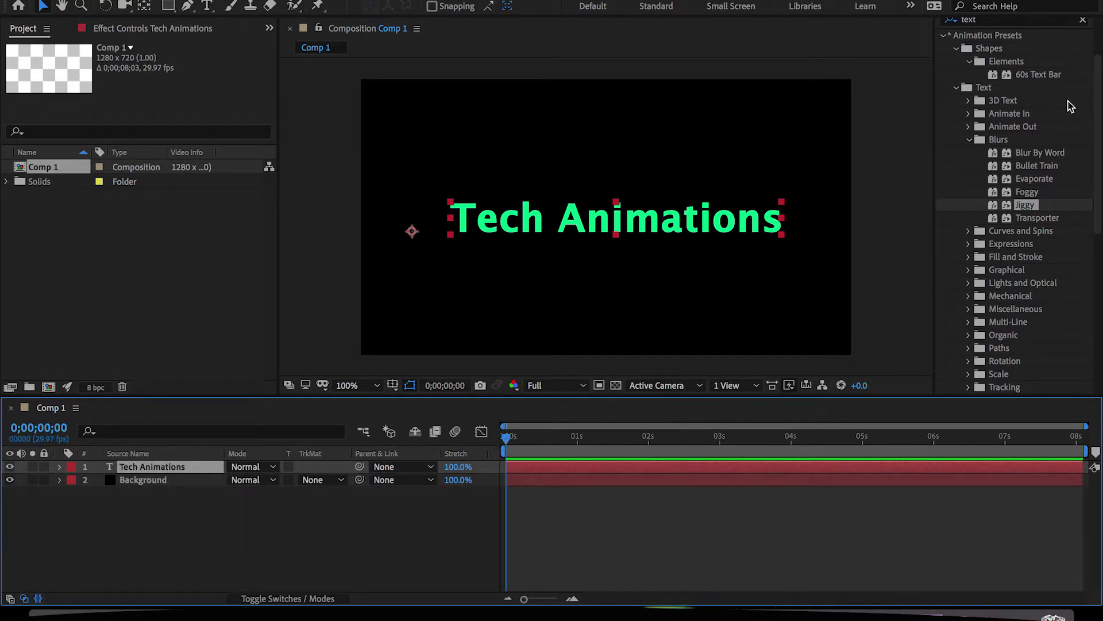
{"action": "left_click", "coordinate": [968, 139]}
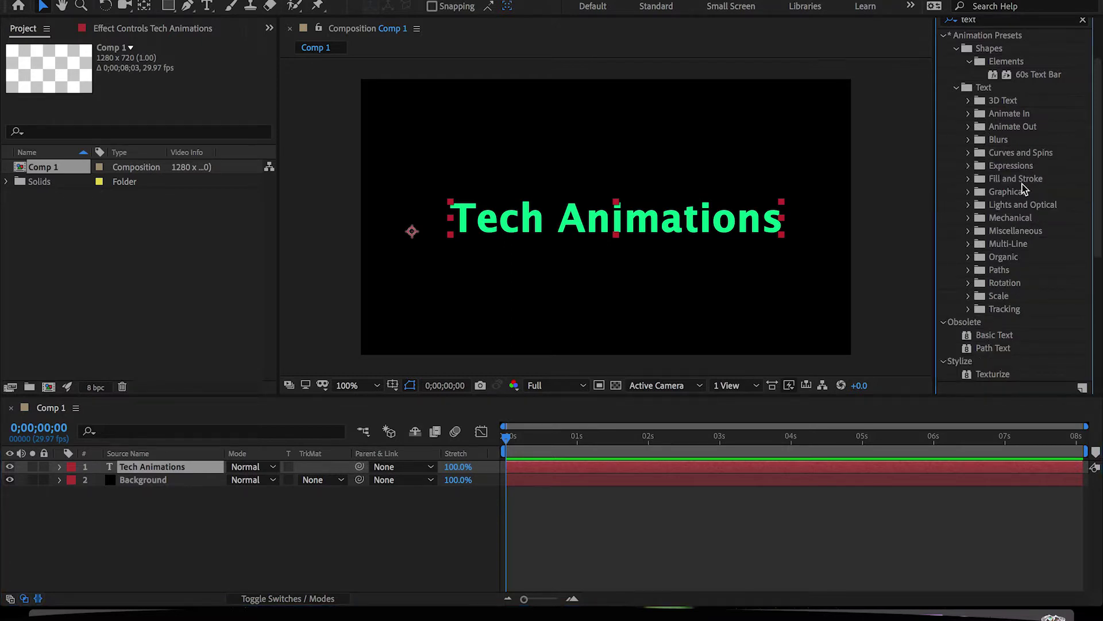
{"action": "left_click", "coordinate": [968, 217]}
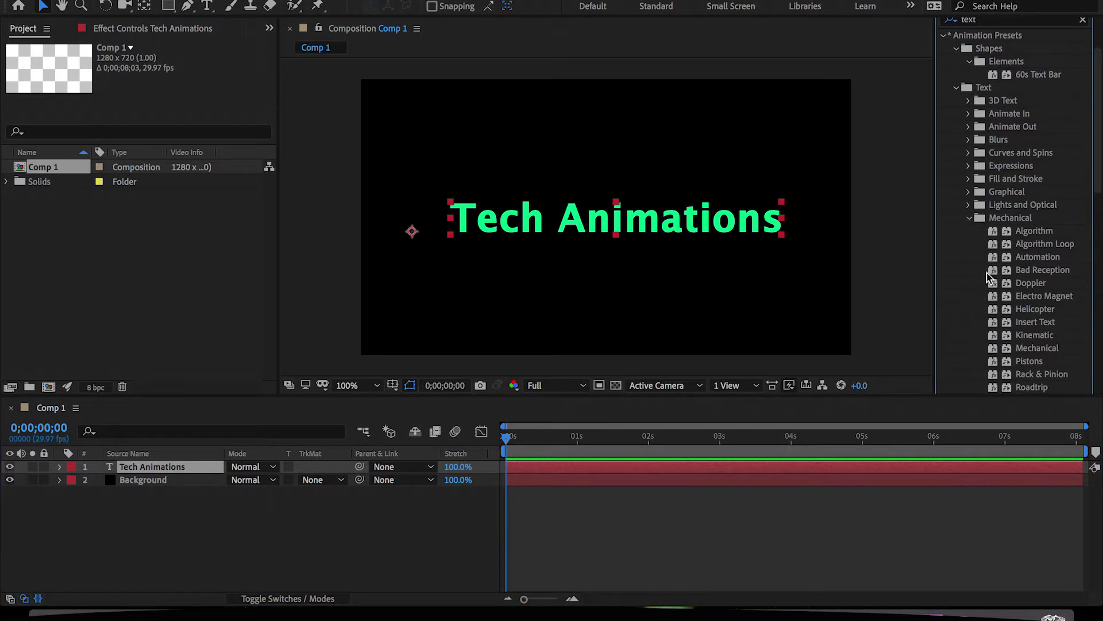
- Drop Mechanical > Algorithm onto the text layer and preview its letter scramble
{"action": "left_click_drag", "start_coordinate": [1035, 231], "coordinate": [153, 466]}
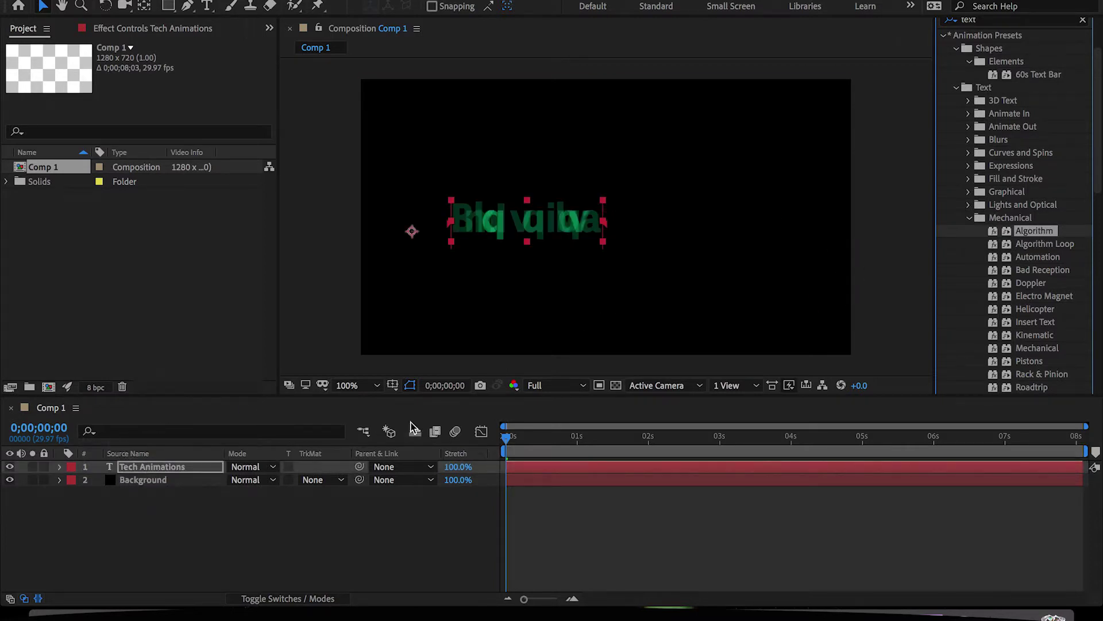
{"action": "key", "text": "space"}
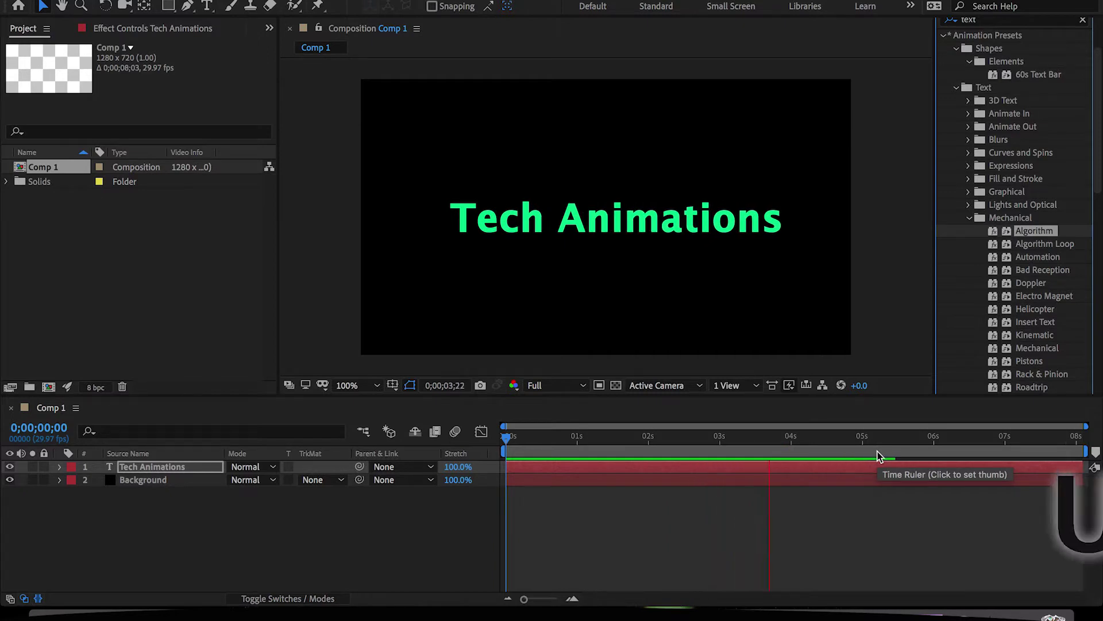
{"action": "key", "text": "space"}
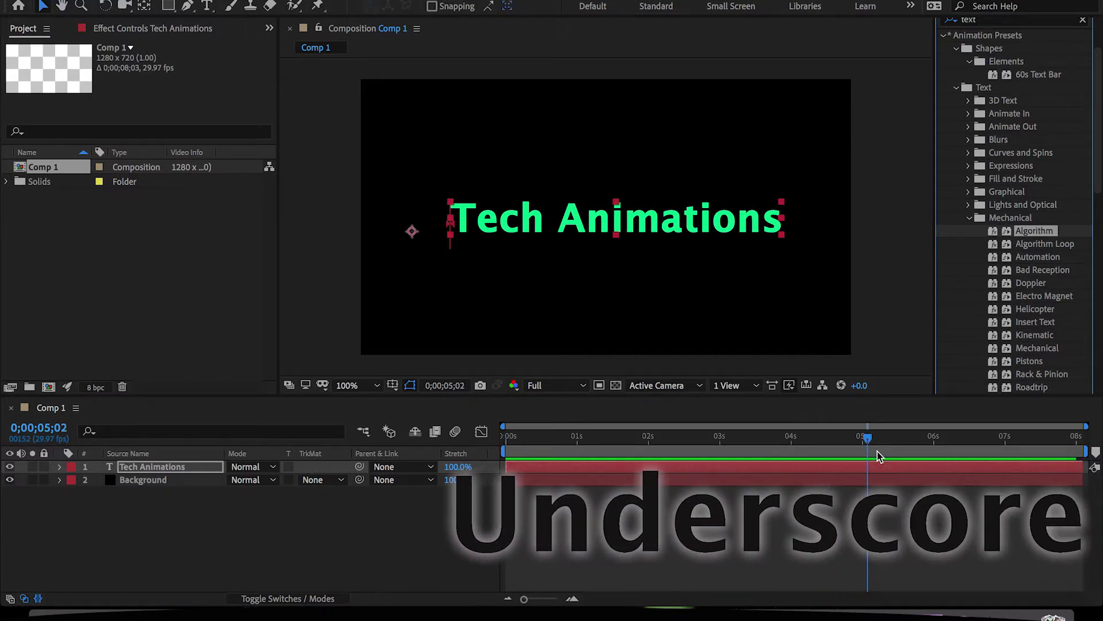
{"action": "mouse_move", "coordinate": [869, 440]}
{"action": "left_mouse_down"}
{"action": "mouse_move", "coordinate": [537, 444]}
{"action": "mouse_move", "coordinate": [810, 450]}
{"action": "mouse_move", "coordinate": [561, 443]}
{"action": "mouse_move", "coordinate": [763, 469]}
{"action": "left_mouse_up"}
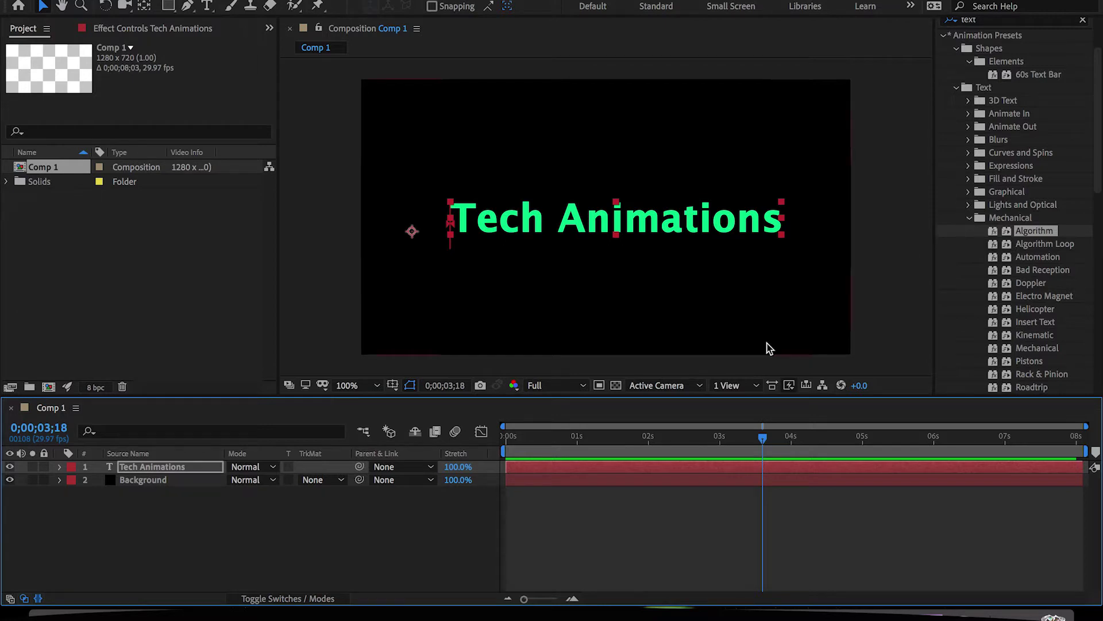
- Apply Mechanical > Underscore to the text and preview it from the start
{"action": "left_click", "coordinate": [930, 299]}
{"action": "key", "text": "Home"}
{"action": "scroll", "coordinate": [990, 293], "scroll_direction": "down", "scroll_amount": 3}
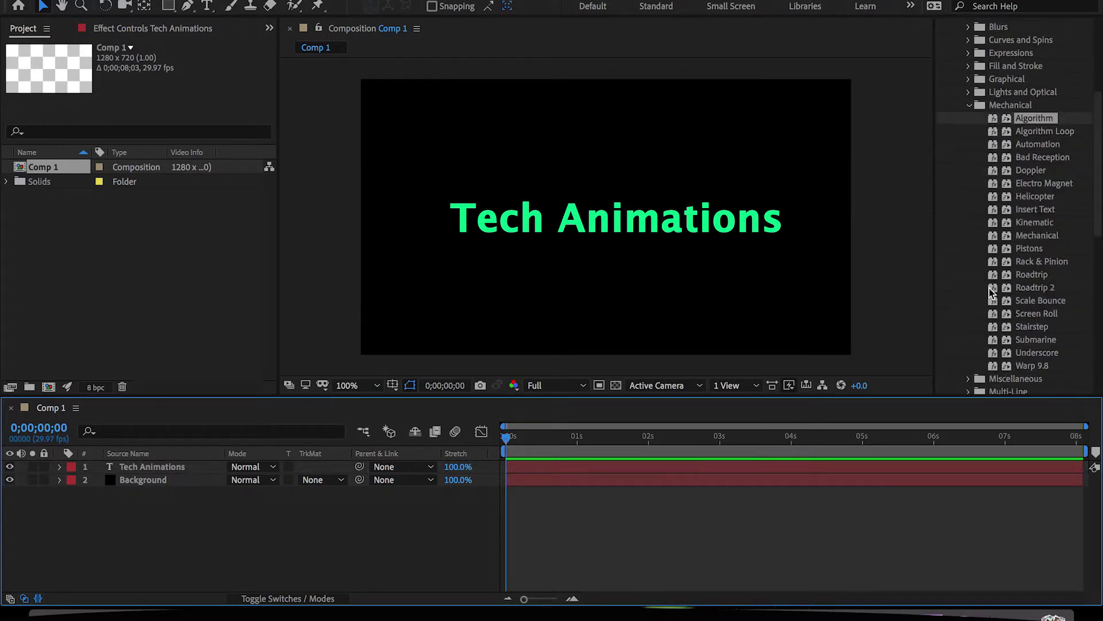
{"action": "scroll", "coordinate": [991, 293], "scroll_direction": "down", "scroll_amount": 2}
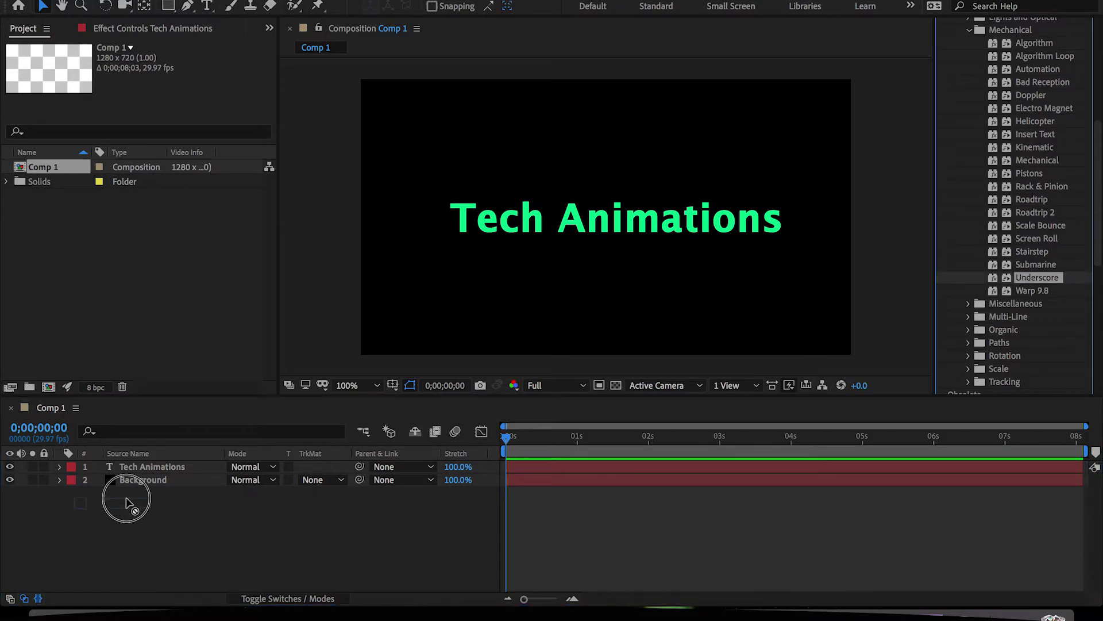
{"action": "left_click_drag", "start_coordinate": [1037, 280], "coordinate": [143, 472]}
{"action": "key", "text": "space"}
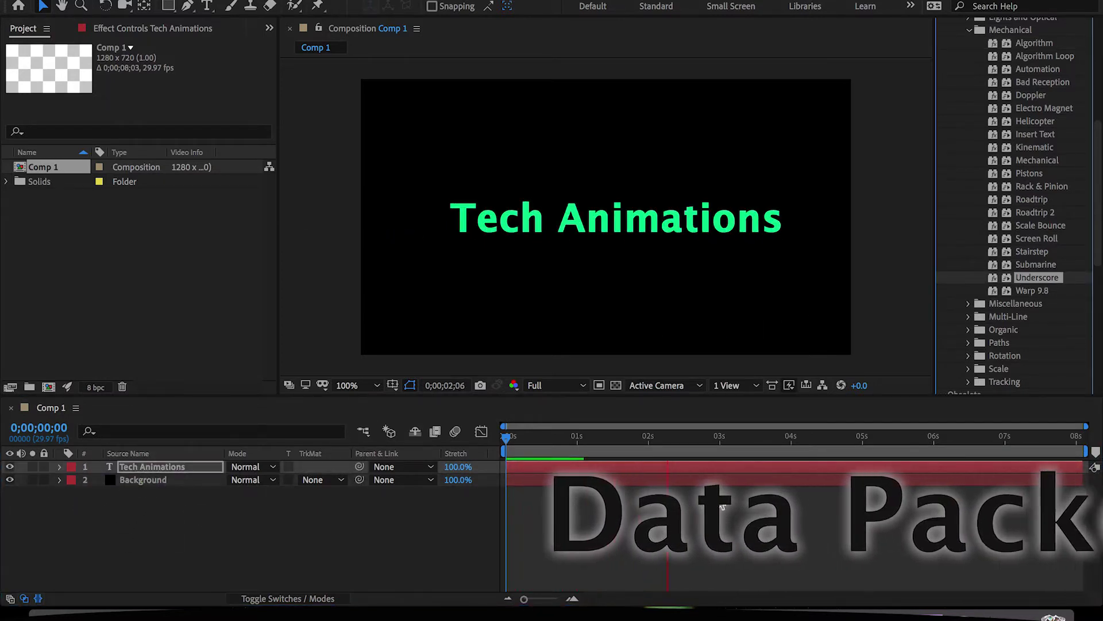
{"action": "key", "text": "space"}
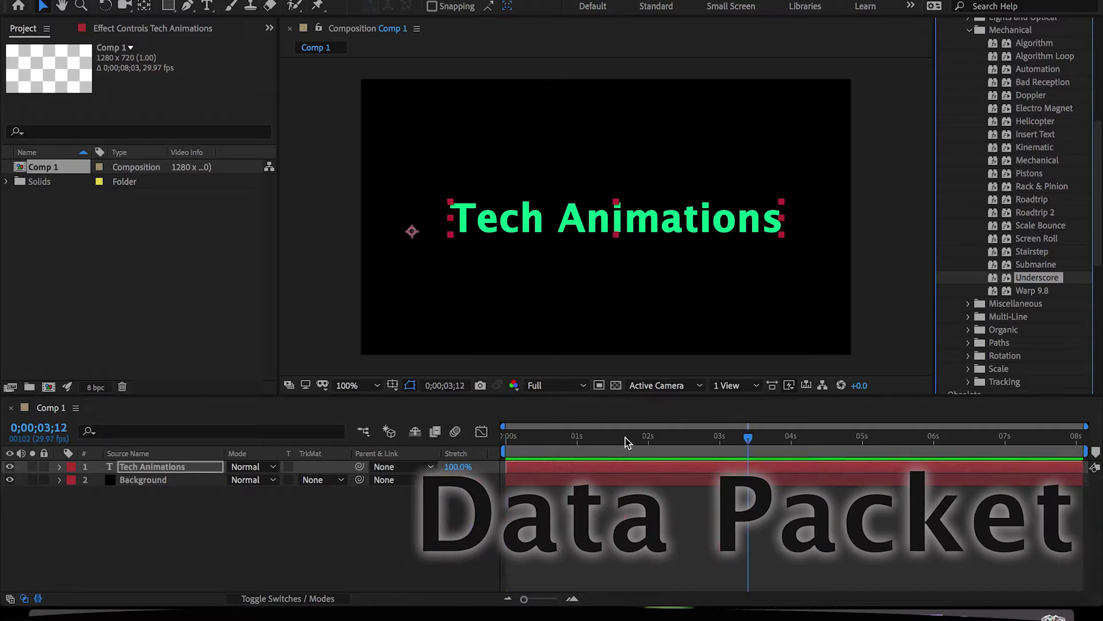
{"action": "key", "text": "Home"}
{"action": "scroll", "coordinate": [994, 187], "scroll_direction": "up", "scroll_amount": 2}
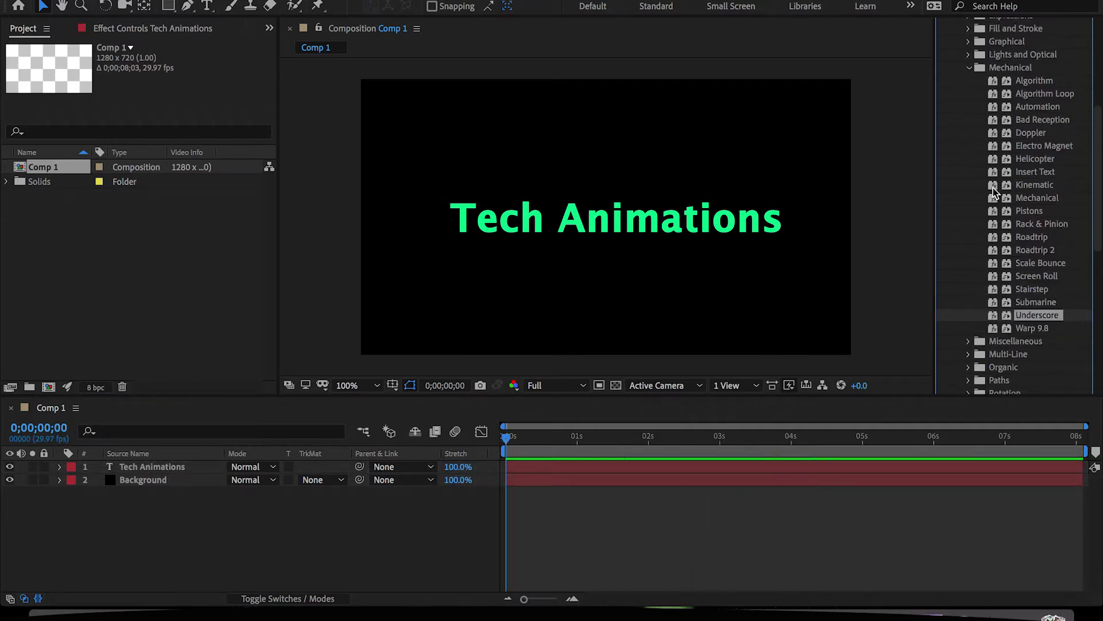
{"action": "scroll", "coordinate": [994, 187], "scroll_direction": "up", "scroll_amount": 2}
{"action": "left_click", "coordinate": [969, 105]}
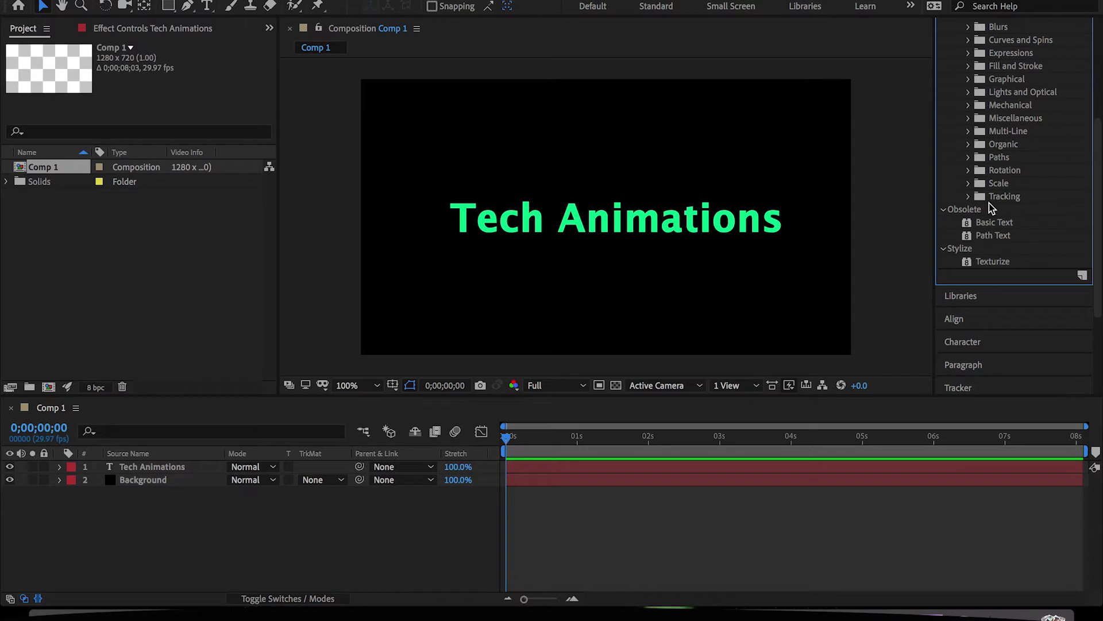
- Apply the Multi-Line Data Packet preset to the Tech Animations text and preview it
{"action": "left_click", "coordinate": [968, 131]}
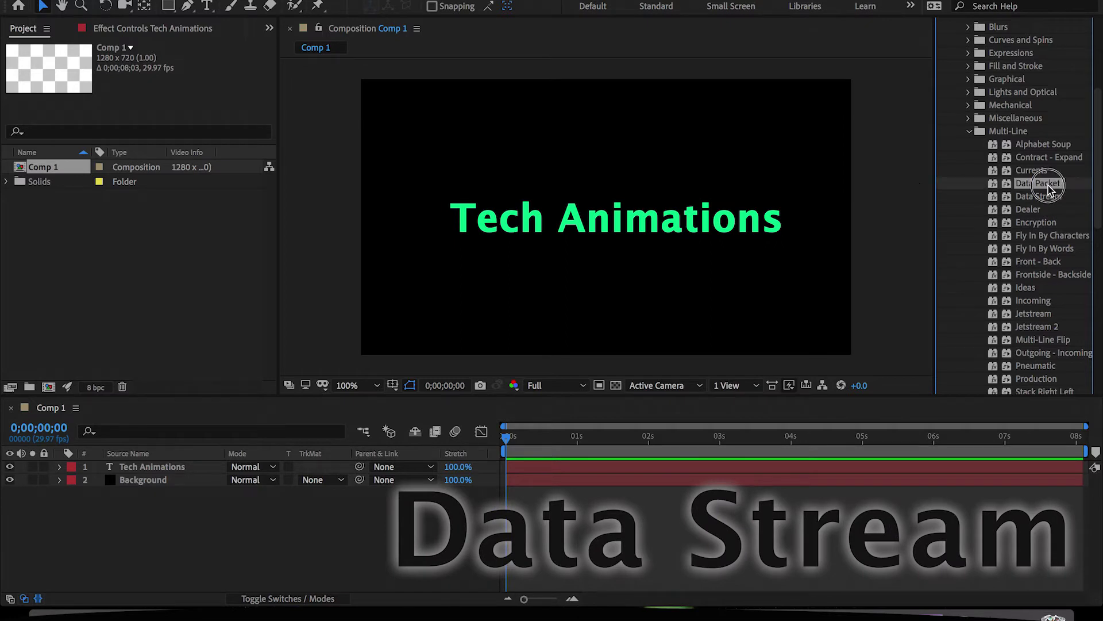
{"action": "left_click_drag", "start_coordinate": [1048, 184], "coordinate": [146, 467]}
{"action": "key", "text": "space"}
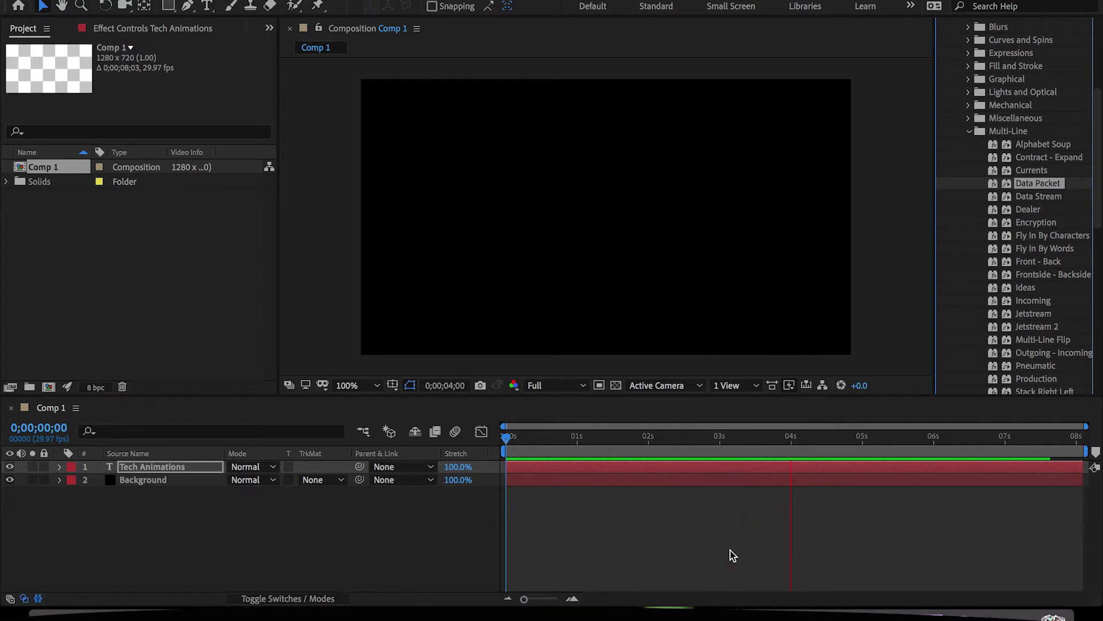
{"action": "key", "text": "space"}
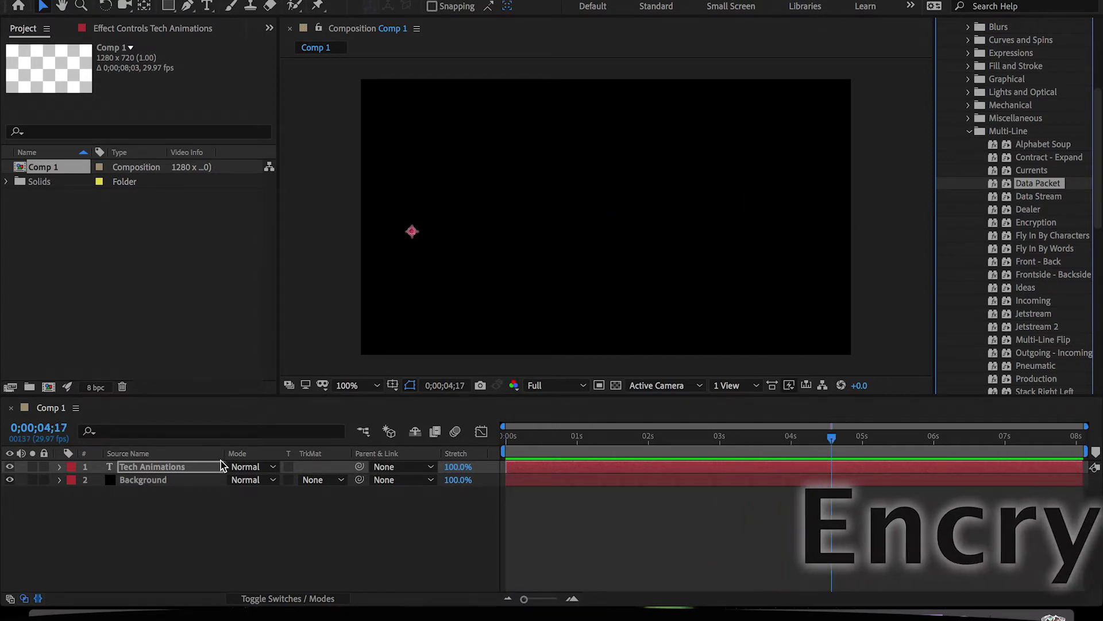
- Return to the timeline start and apply the Multi-Line Data Stream preset to the text layer
{"action": "key", "text": "F2"}
{"action": "key", "text": "Home"}
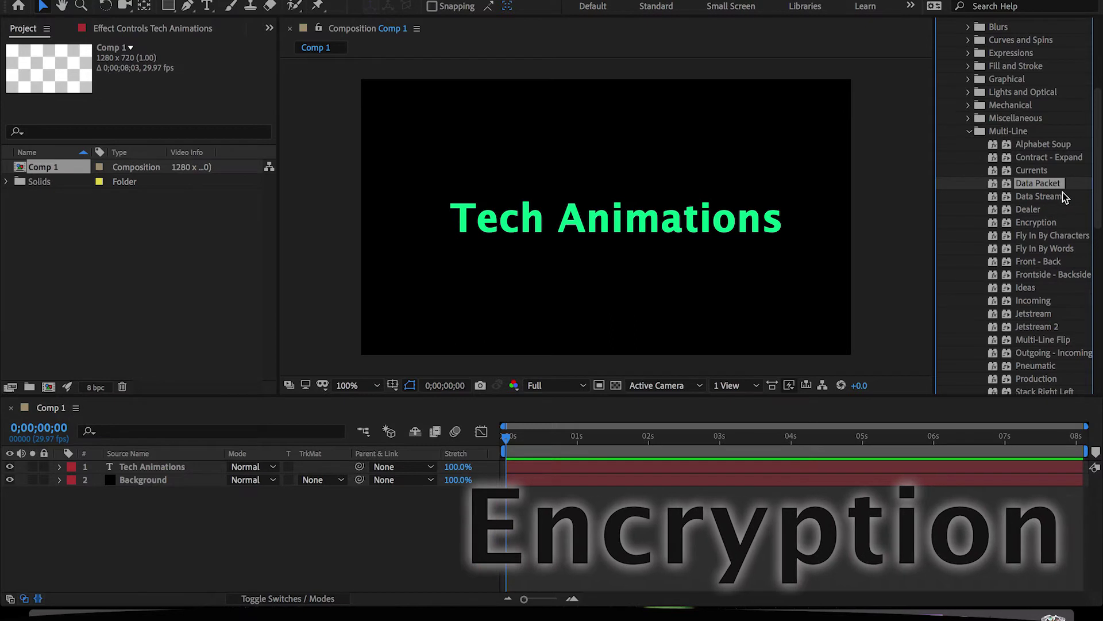
{"action": "left_click_drag", "start_coordinate": [1064, 198], "coordinate": [164, 467]}
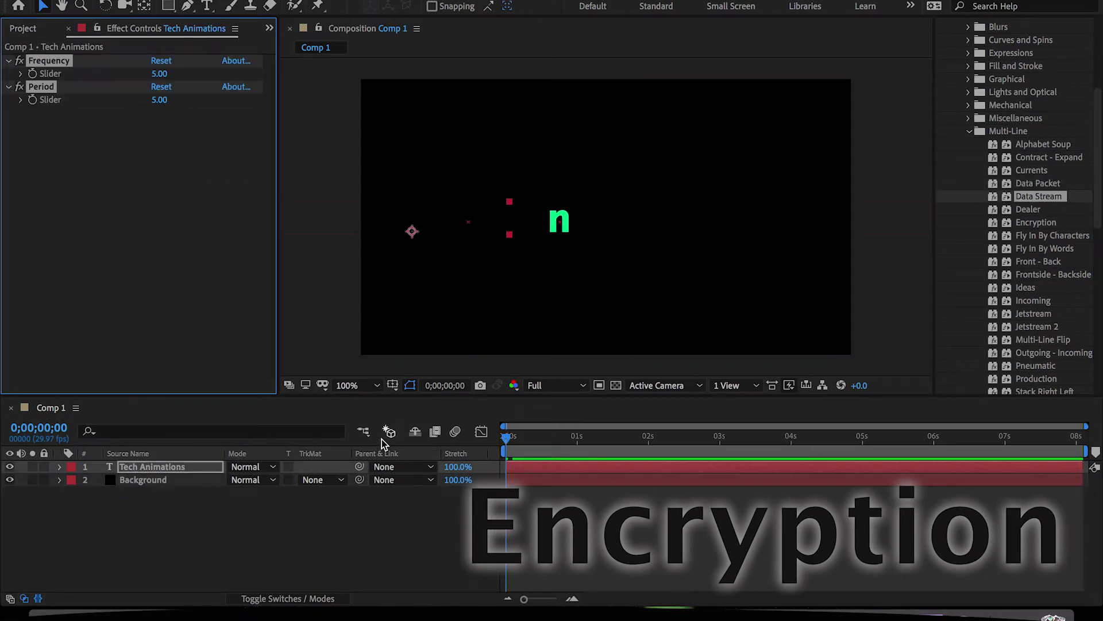
- Play and stop a Data Stream preview, then jump back to 0;00;00;00
{"action": "key", "text": "space"}
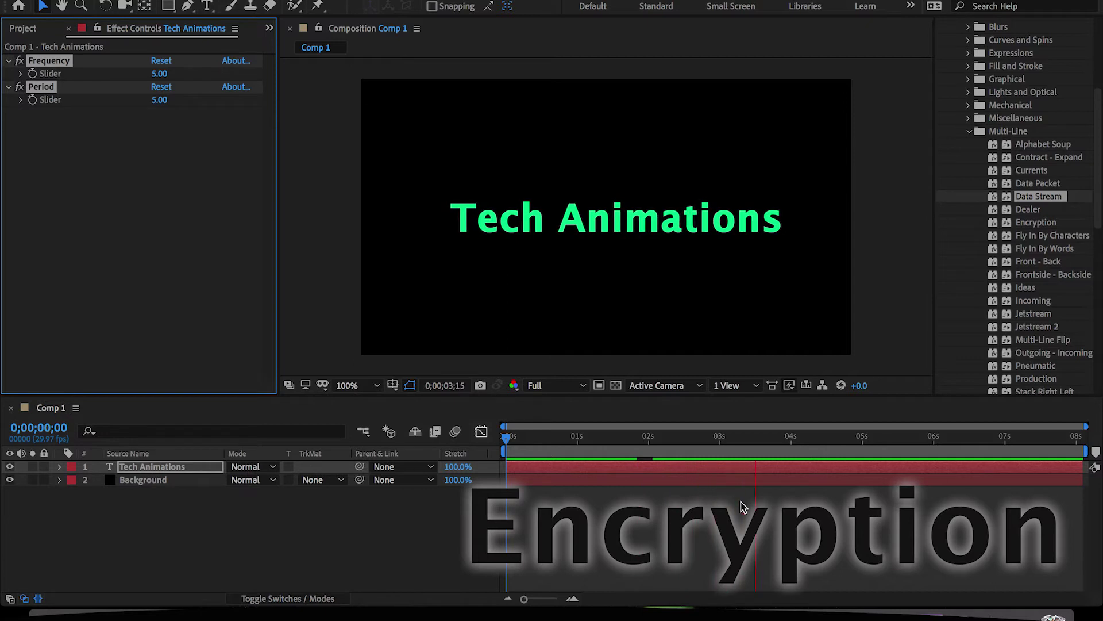
{"action": "key", "text": "space"}
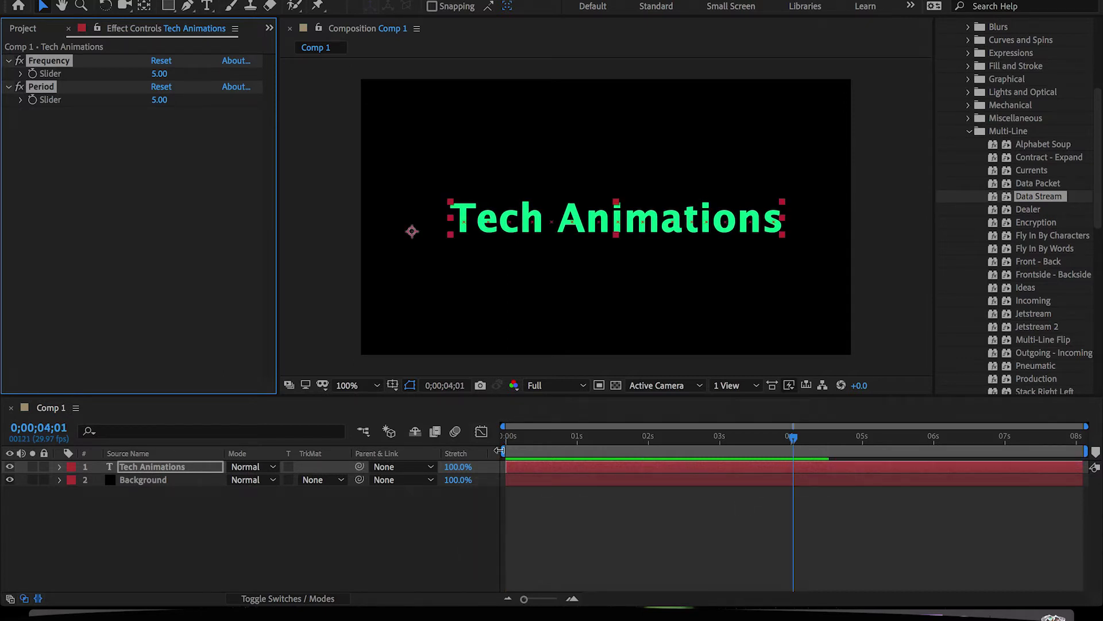
{"action": "key", "text": "Home"}
{"action": "key", "text": "F2"}
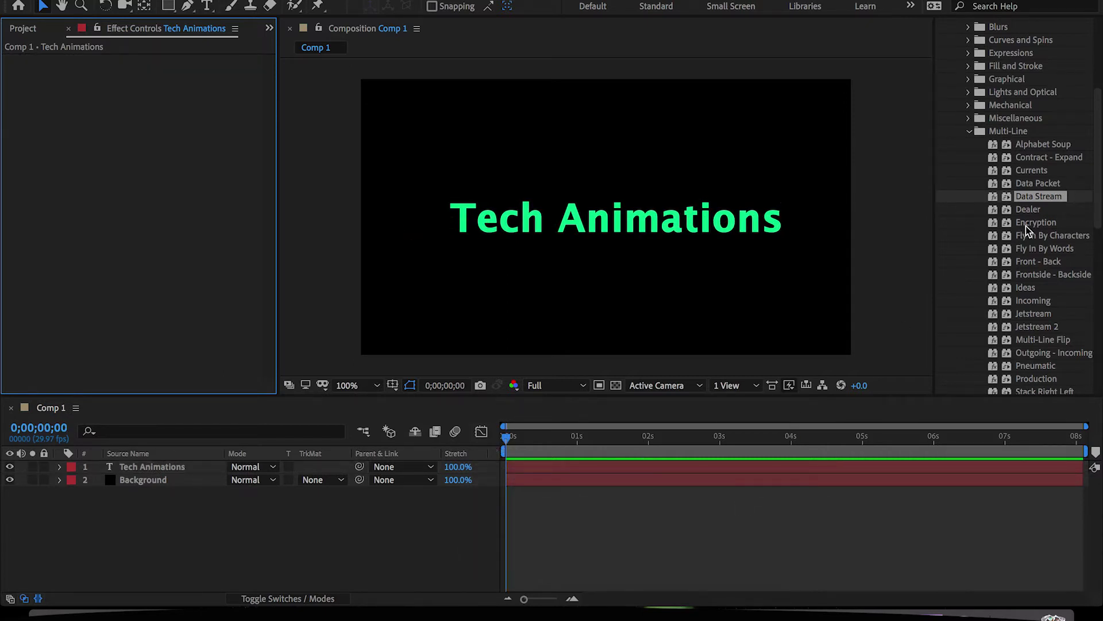
- Apply the Multi-Line Encryption preset to the text layer and preview it
{"action": "left_click_drag", "start_coordinate": [1035, 223], "coordinate": [205, 470]}
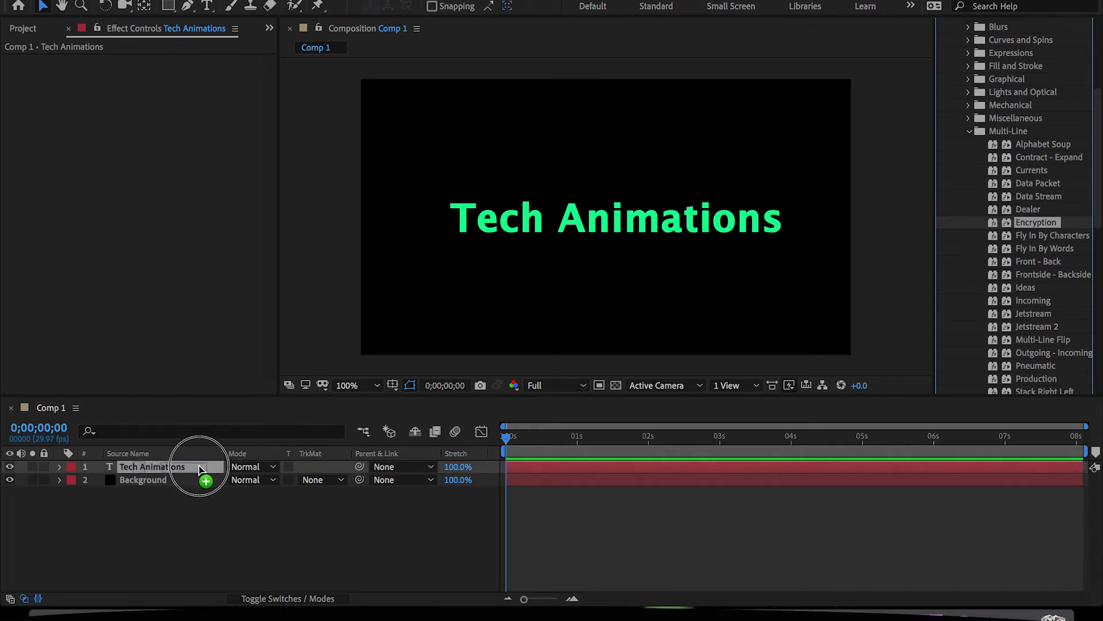
{"action": "left_click_drag", "start_coordinate": [201, 468], "coordinate": [198, 466]}
{"action": "key", "text": "space"}
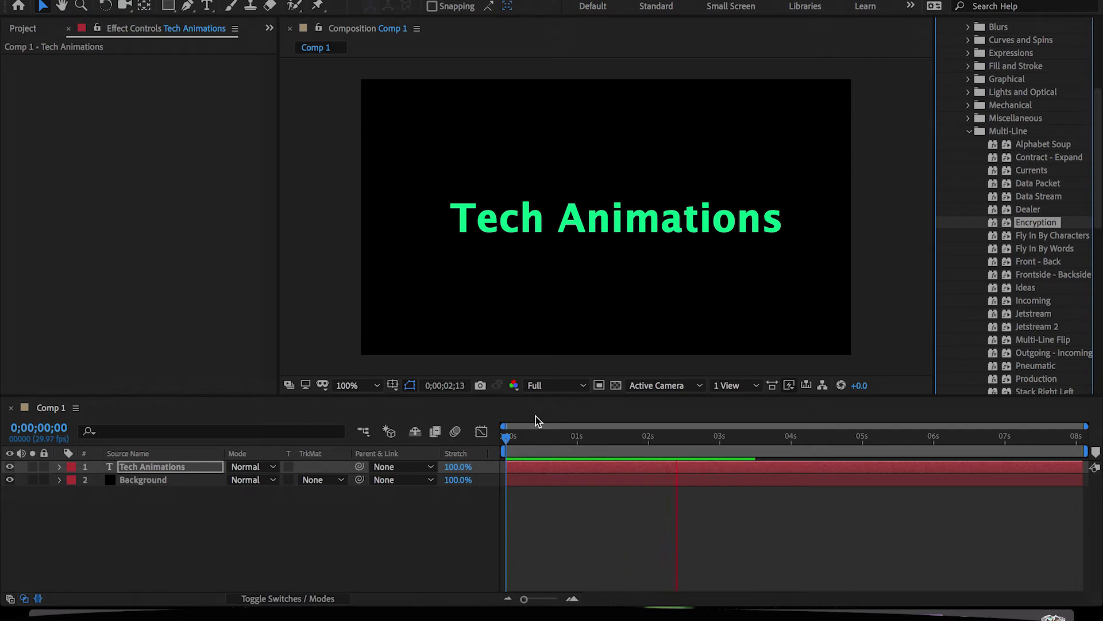
{"action": "key", "text": "space"}
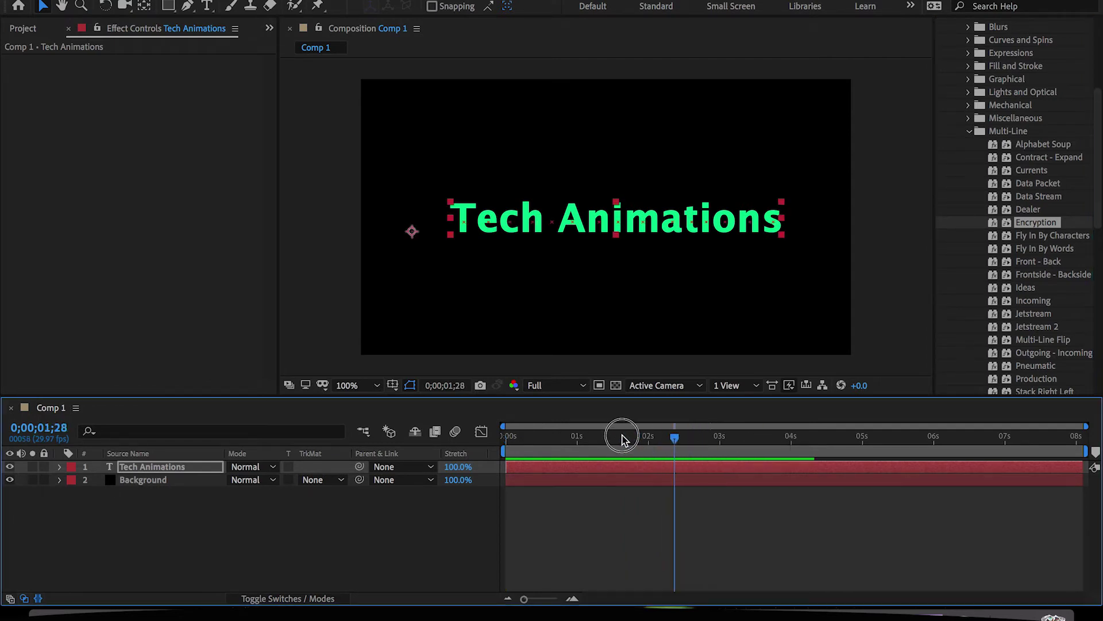
- Scrub through the scrambling title with the layer's animators shown, then collapse the layer
{"action": "left_click_drag", "start_coordinate": [562, 437], "coordinate": [691, 458]}
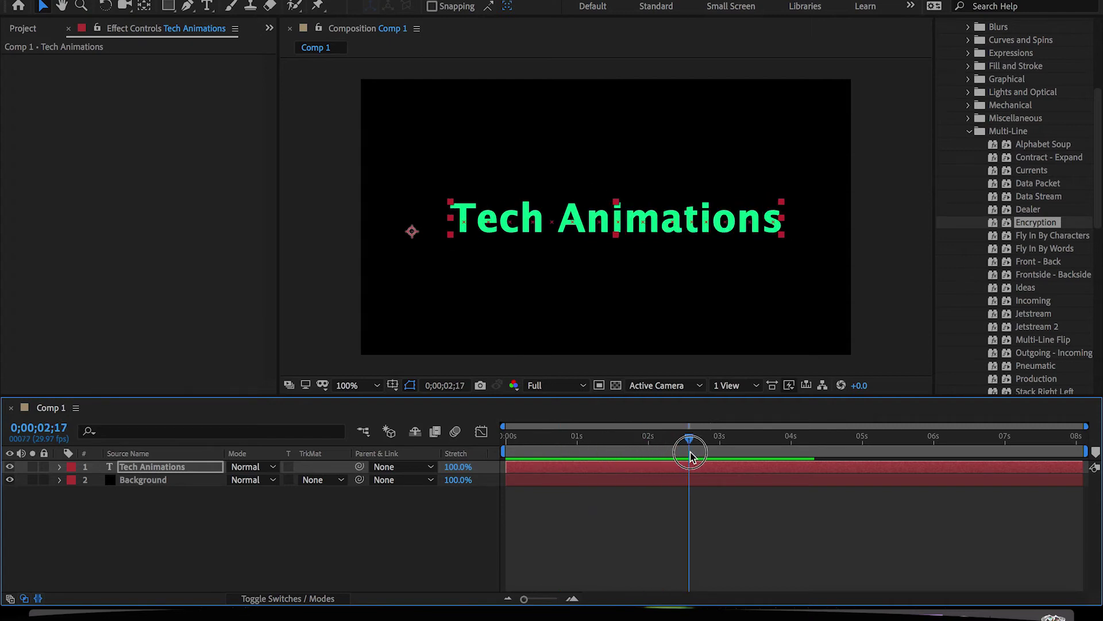
{"action": "left_click", "coordinate": [60, 469]}
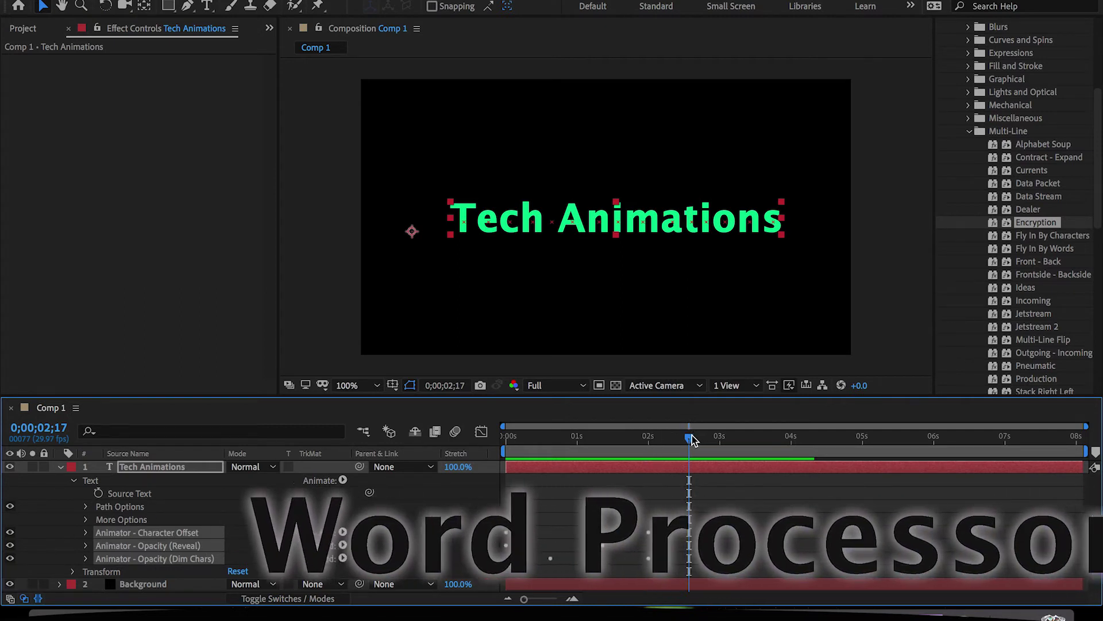
{"action": "left_click", "coordinate": [667, 441]}
{"action": "left_click_drag", "start_coordinate": [668, 441], "coordinate": [500, 434]}
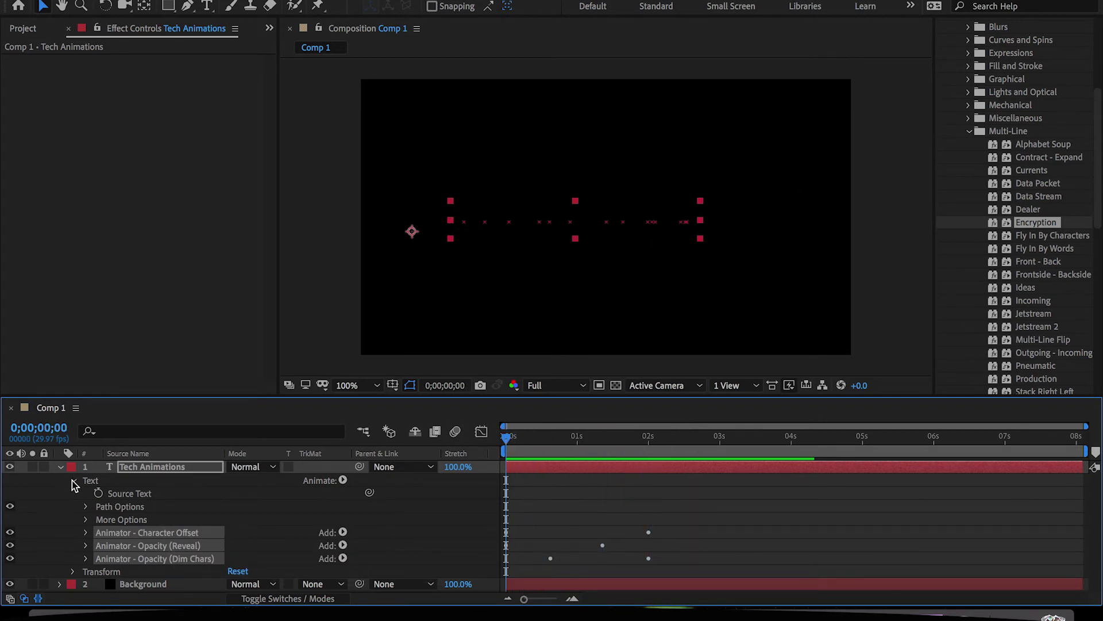
{"action": "left_click", "coordinate": [60, 466]}
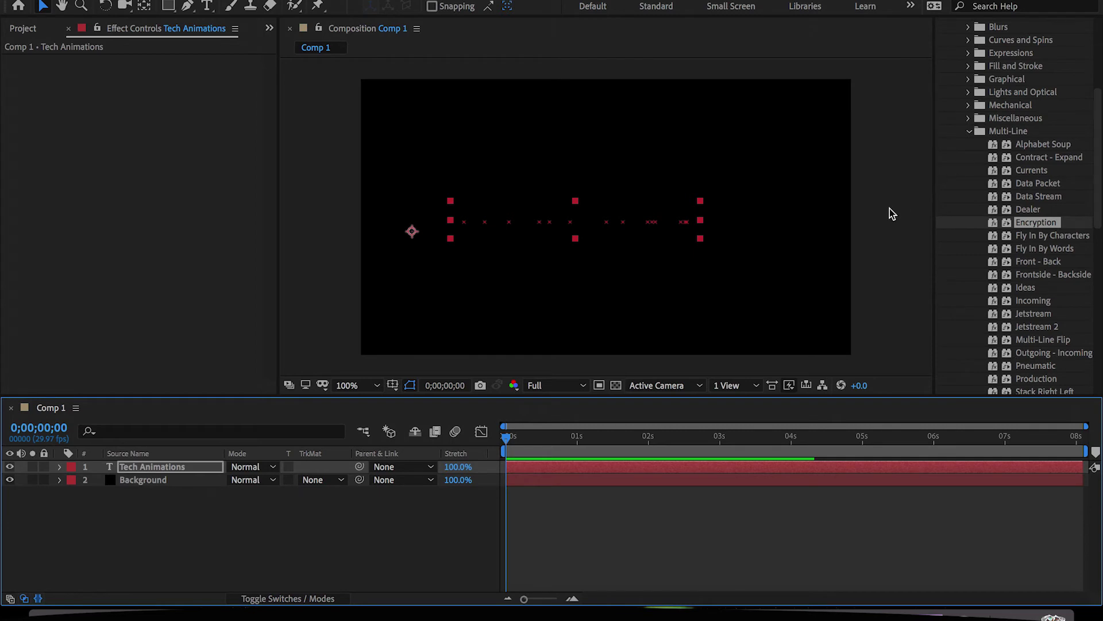
{"action": "key", "text": "ctrl+z"}
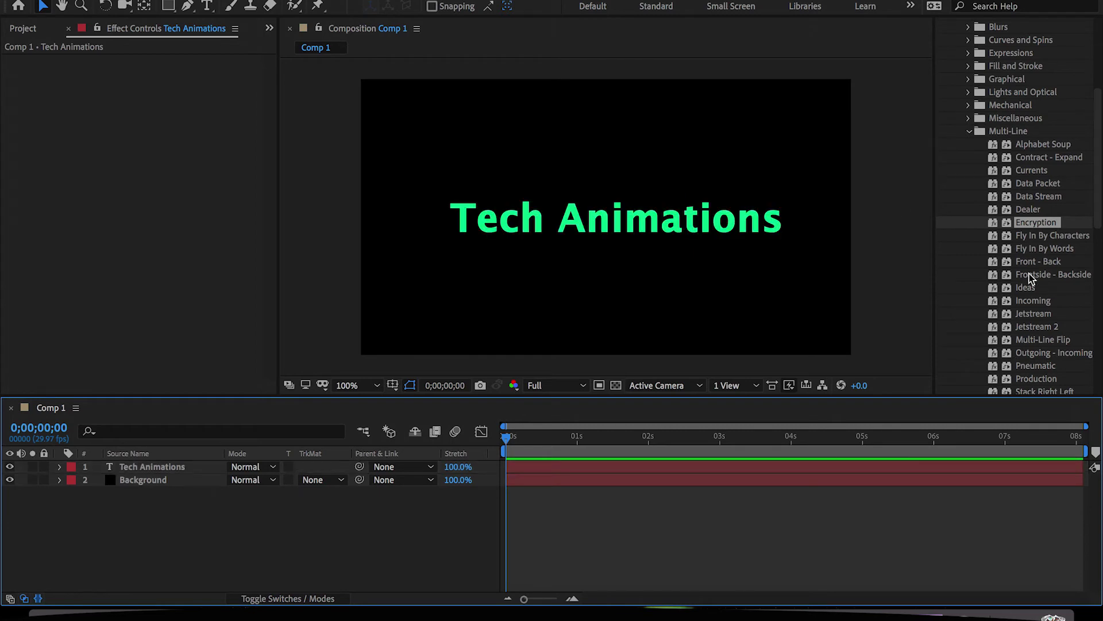
{"action": "scroll", "coordinate": [1030, 273], "scroll_direction": "down", "scroll_amount": 3}
{"action": "scroll", "coordinate": [1030, 274], "scroll_direction": "down", "scroll_amount": 2}
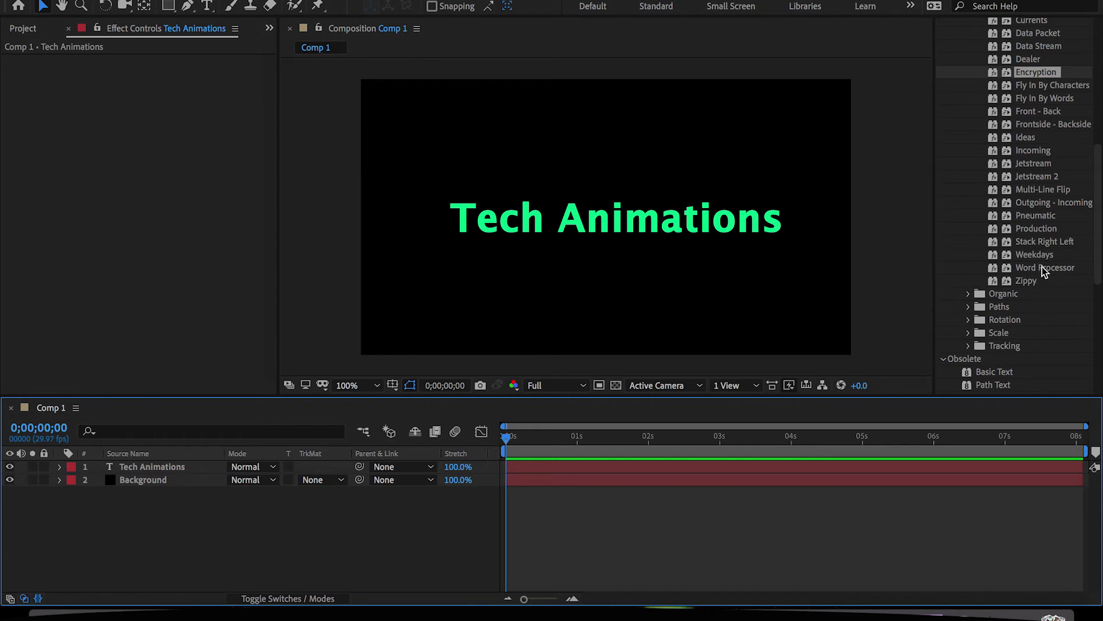
- Apply the Multi-Line Word Processor preset to the title and preview it
{"action": "left_click_drag", "start_coordinate": [1042, 267], "coordinate": [199, 466]}
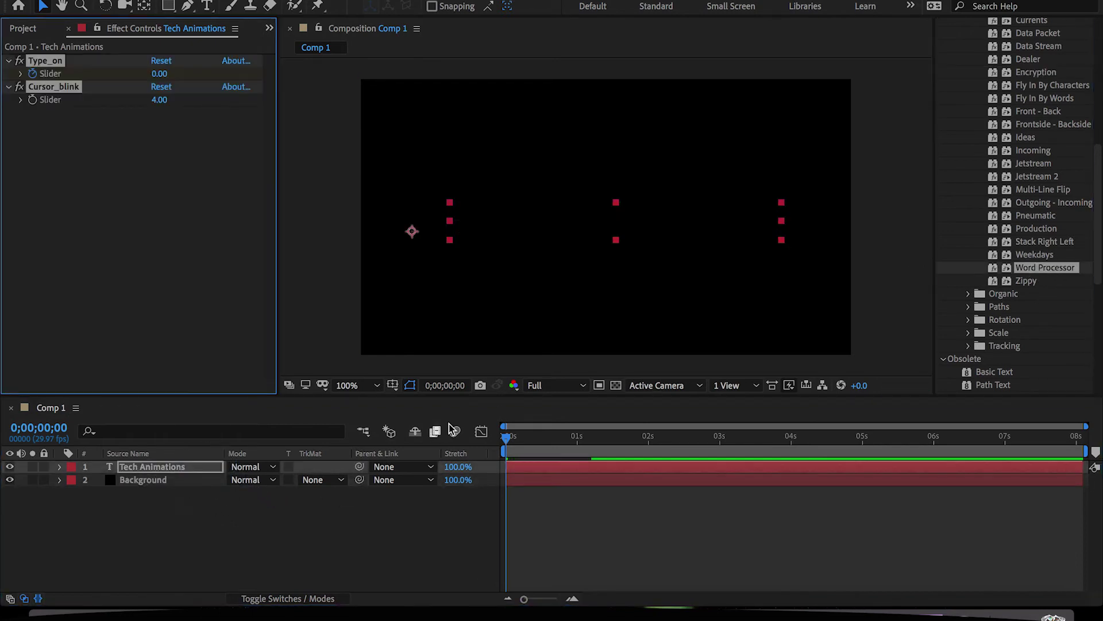
{"action": "key", "text": "space"}
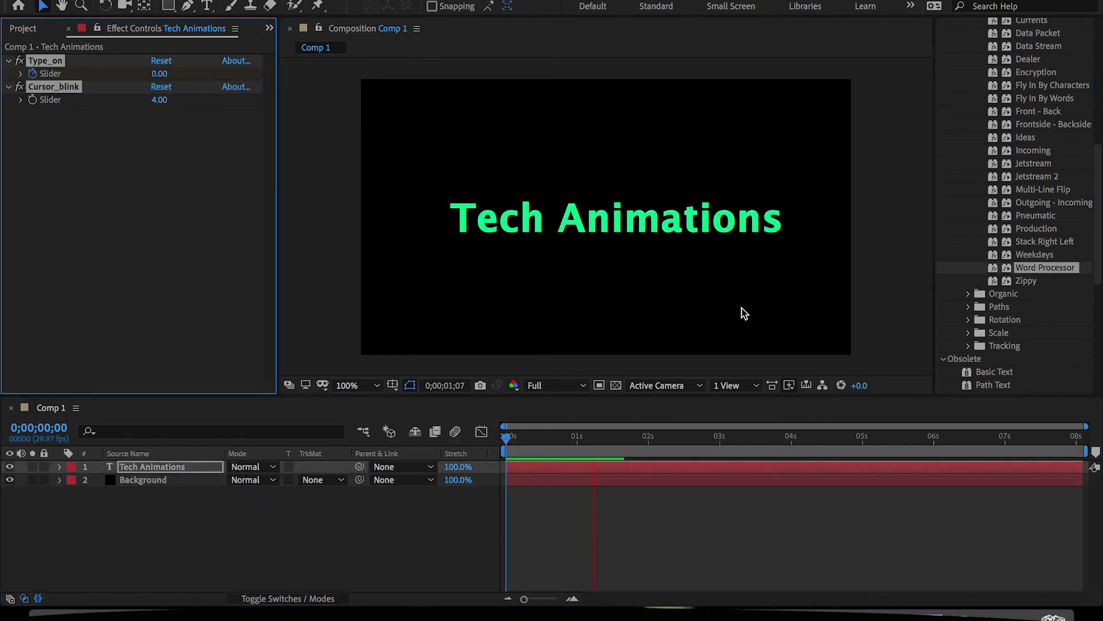
{"action": "key", "text": "space"}
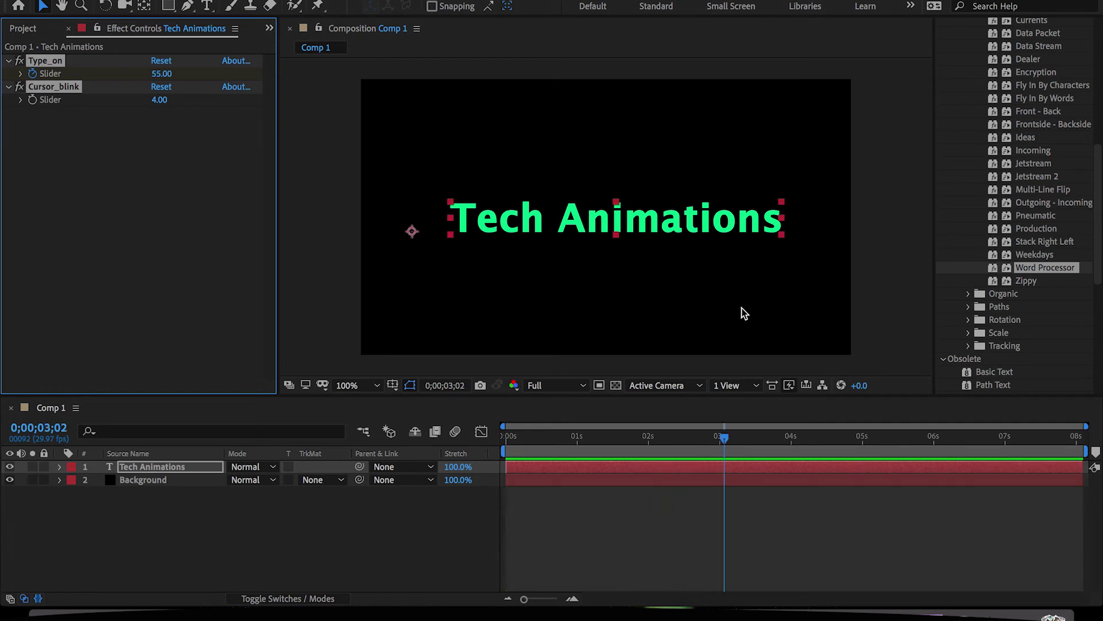
- Scrub through the typing animation with the Word Processor animators revealed
{"action": "left_click_drag", "start_coordinate": [720, 435], "coordinate": [597, 428]}
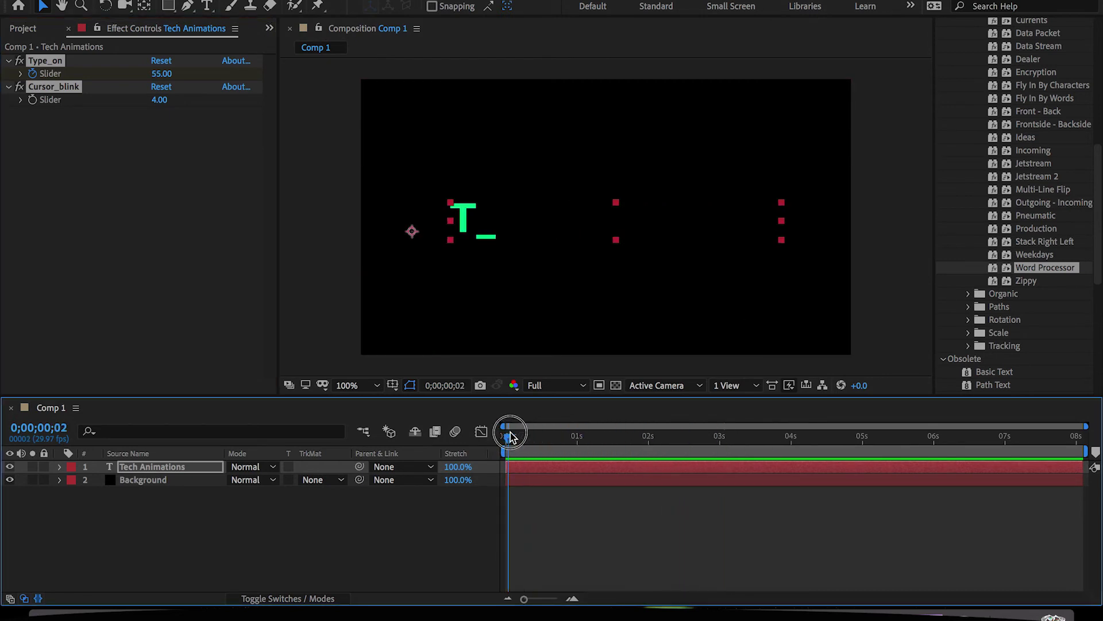
{"action": "mouse_move", "coordinate": [608, 433]}
{"action": "left_mouse_down"}
{"action": "mouse_move", "coordinate": [523, 432]}
{"action": "mouse_move", "coordinate": [632, 439]}
{"action": "left_mouse_up"}
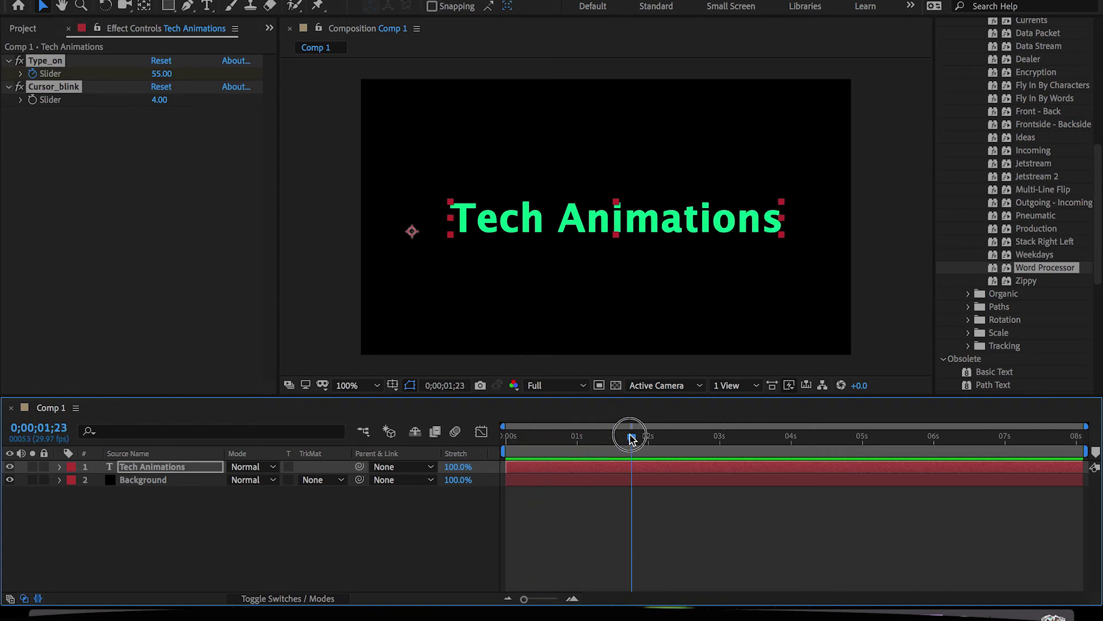
{"action": "left_click", "coordinate": [60, 466]}
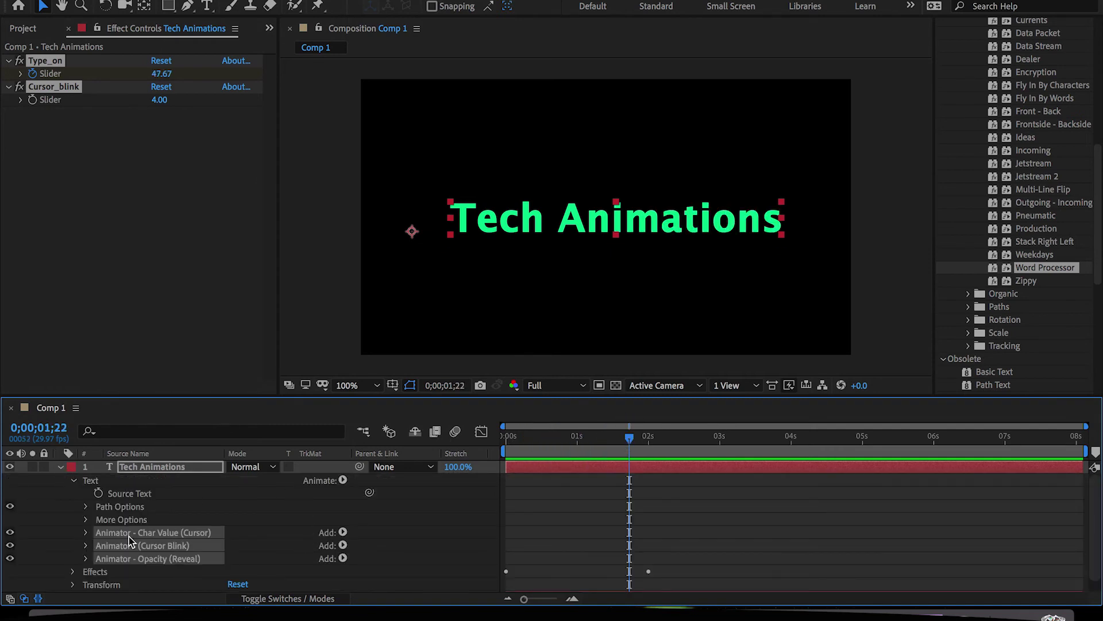
{"action": "scroll", "coordinate": [130, 543], "scroll_direction": "down", "scroll_amount": 1}
{"action": "scroll", "coordinate": [130, 549], "scroll_direction": "up", "scroll_amount": 1}
{"action": "mouse_move", "coordinate": [630, 444]}
{"action": "left_mouse_down"}
{"action": "mouse_move", "coordinate": [512, 436]}
{"action": "mouse_move", "coordinate": [675, 443]}
{"action": "mouse_move", "coordinate": [506, 437]}
{"action": "mouse_move", "coordinate": [647, 437]}
{"action": "left_mouse_up"}
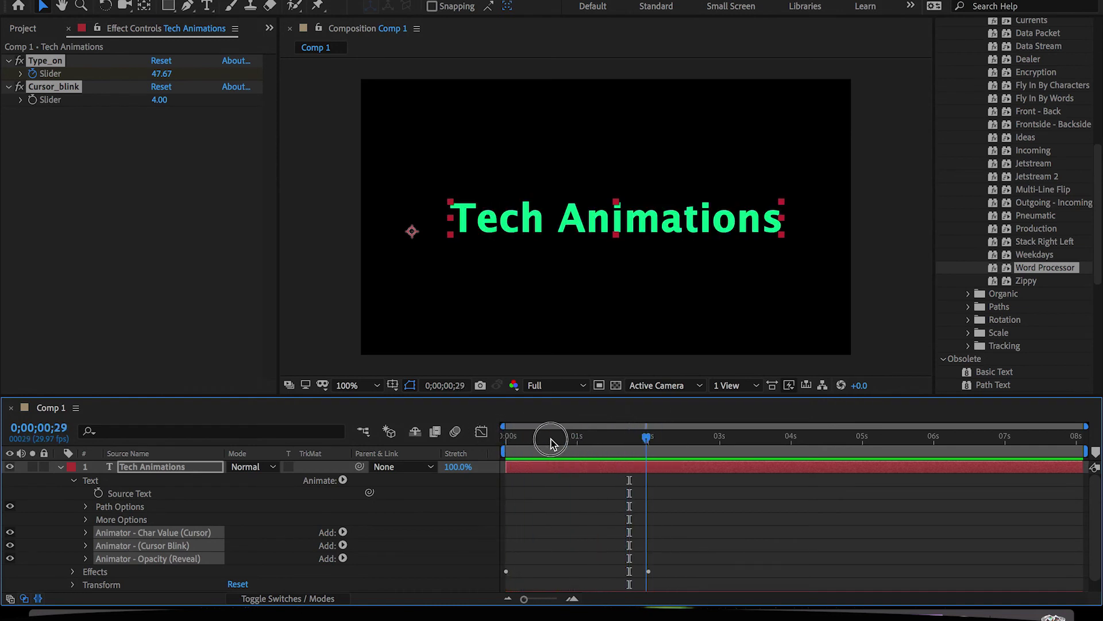
{"action": "mouse_move", "coordinate": [552, 443]}
{"action": "left_mouse_down"}
{"action": "mouse_move", "coordinate": [505, 437]}
{"action": "mouse_move", "coordinate": [621, 436]}
{"action": "mouse_move", "coordinate": [497, 440]}
{"action": "left_mouse_up"}
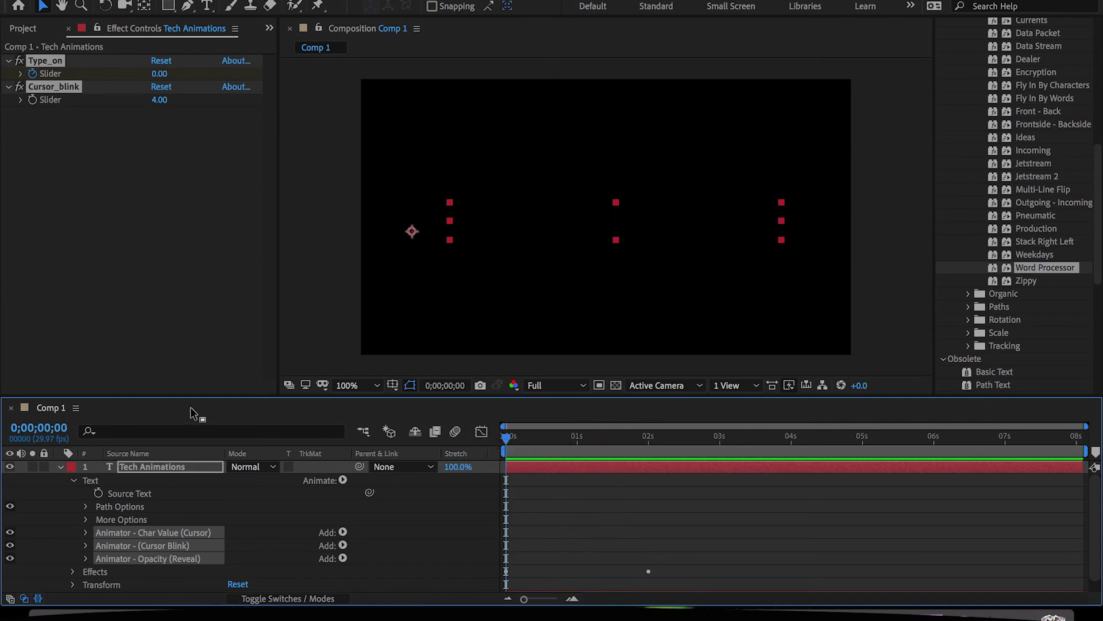
- Collapse the layer and scrub to about two seconds, where the title is fully typed
{"action": "left_click", "coordinate": [61, 466]}
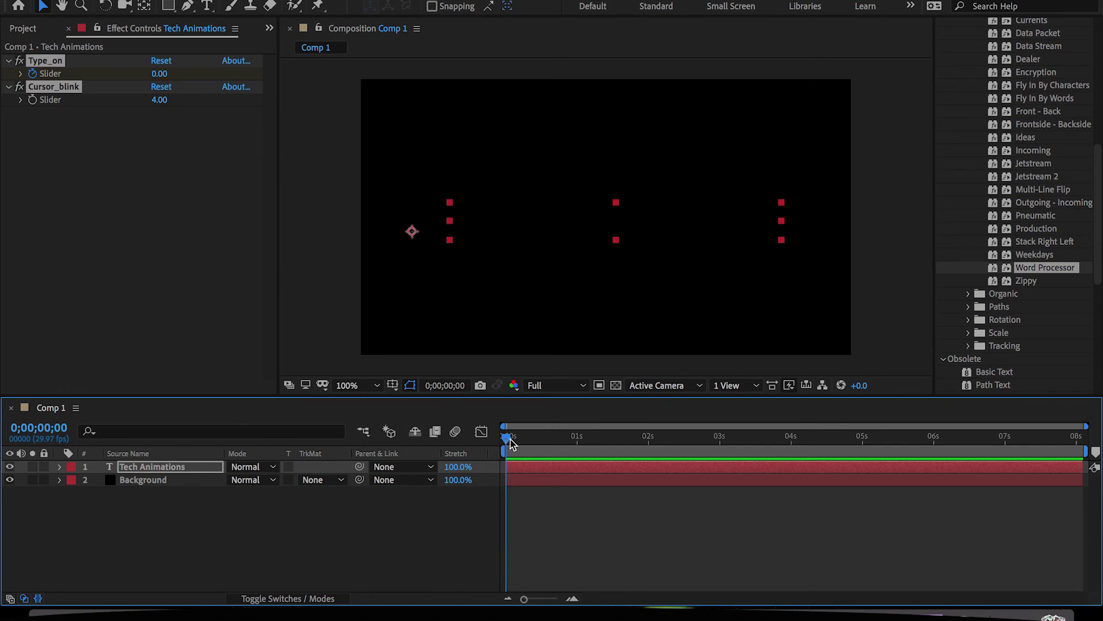
{"action": "left_click_drag", "start_coordinate": [513, 442], "coordinate": [690, 447]}
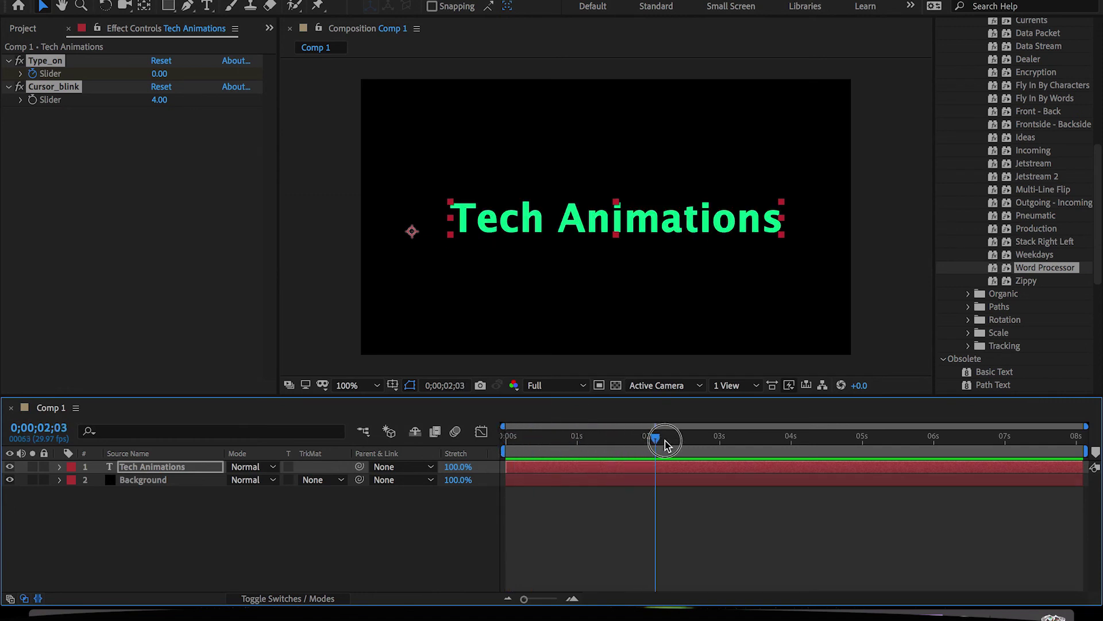
{"action": "left_click_drag", "start_coordinate": [689, 446], "coordinate": [674, 450]}
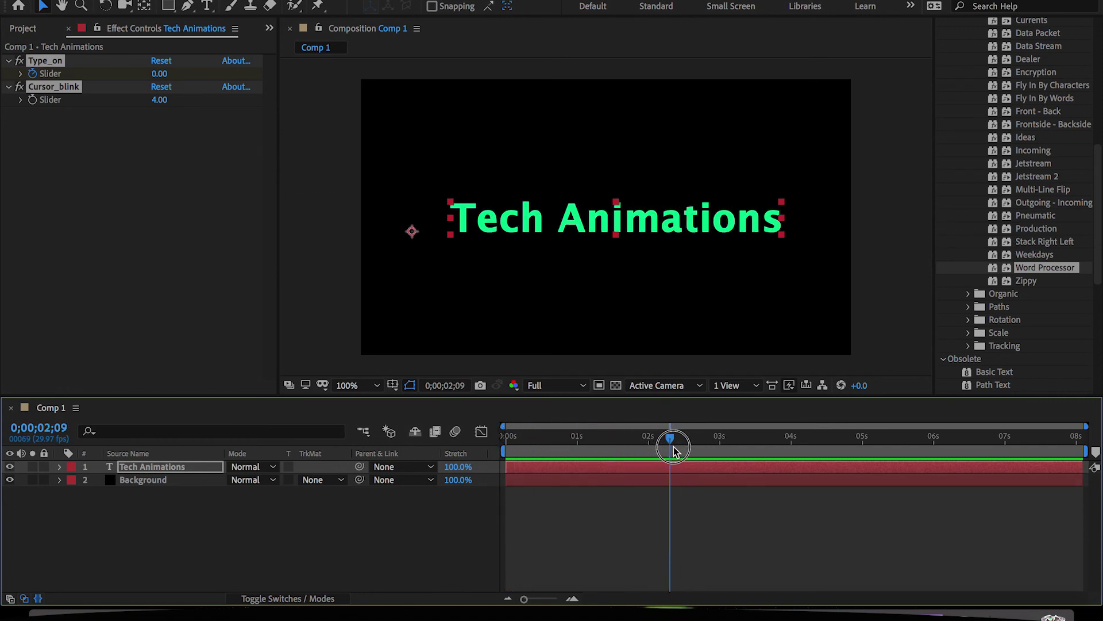